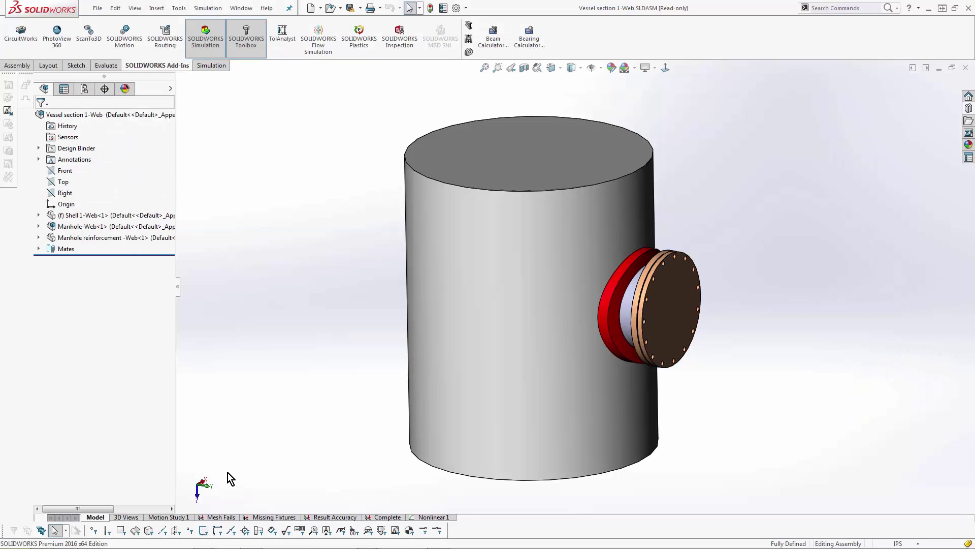
Run the Mesh Fails study and dismiss the meshing-failed message.
{"action": "double_click", "coordinate": [219, 517]}
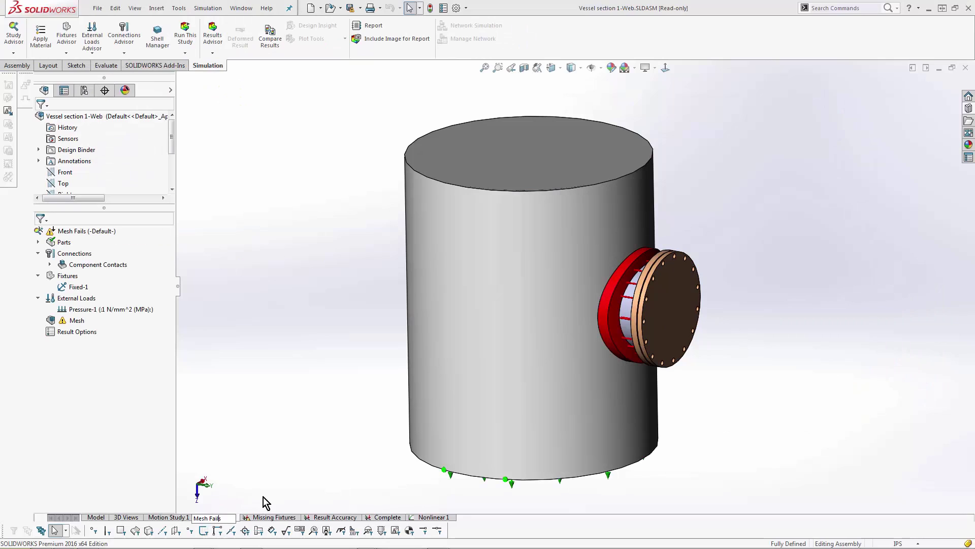
{"action": "left_click", "coordinate": [227, 241]}
{"action": "right_click", "coordinate": [63, 231]}
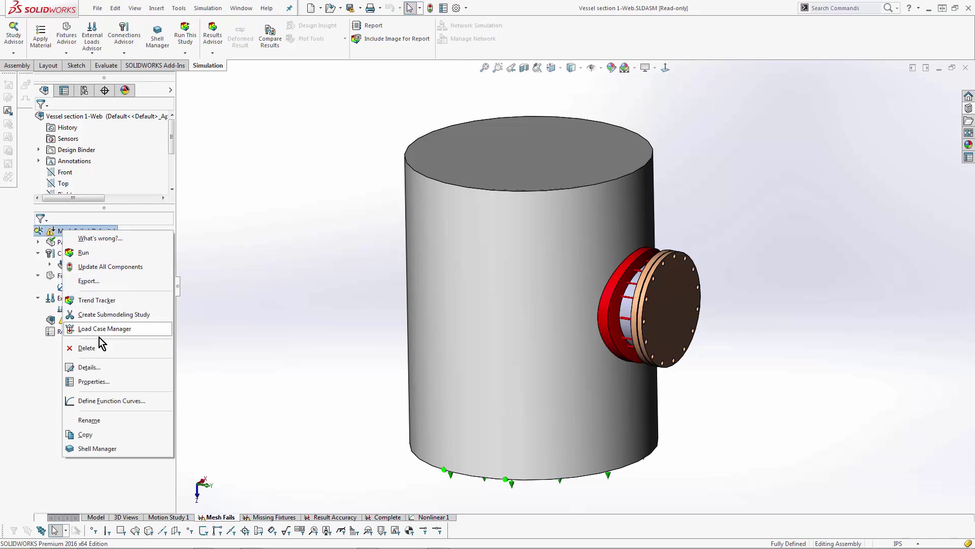
{"action": "left_click", "coordinate": [96, 252]}
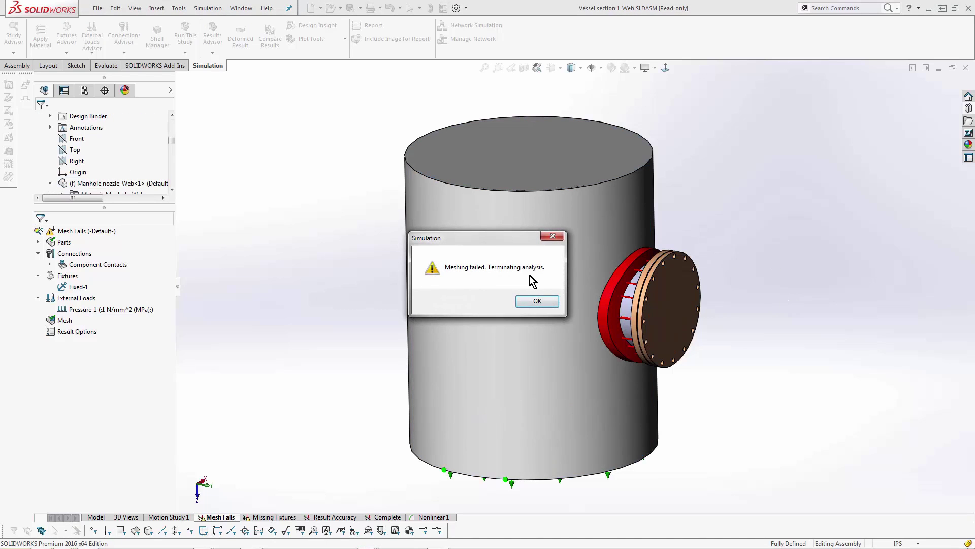
{"action": "left_click", "coordinate": [537, 301]}
Use Mesh and Run on the study's mesh, which fails on the manhole reinforcement and nozzle flange.
{"action": "left_click", "coordinate": [278, 316]}
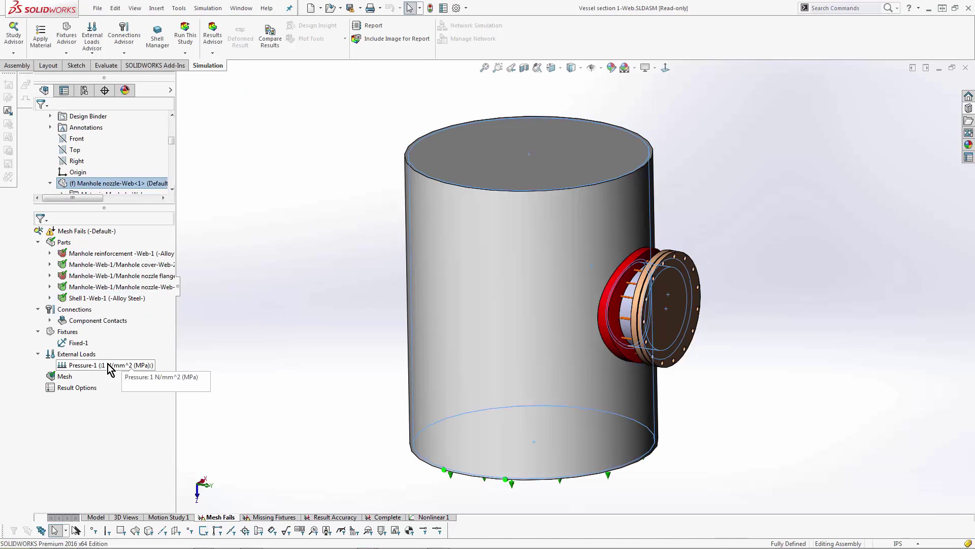
{"action": "right_click", "coordinate": [65, 376]}
{"action": "left_click", "coordinate": [96, 203]}
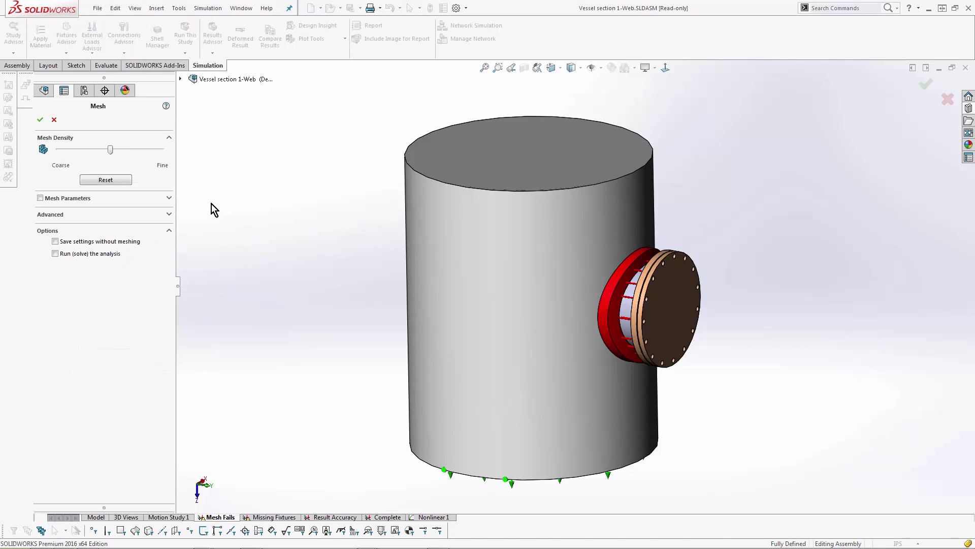
{"action": "left_click", "coordinate": [42, 120]}
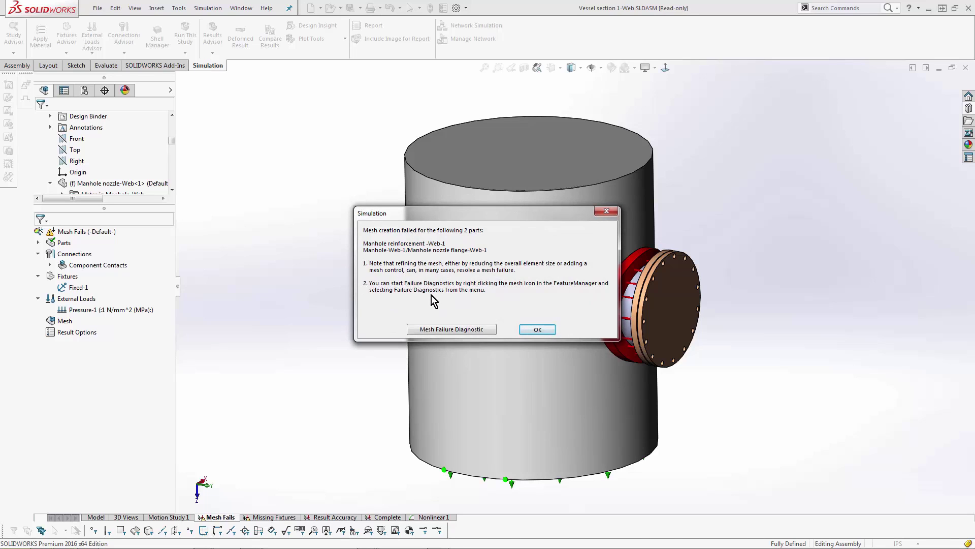
Dismiss the mesh failure report, then run Interference Detection on the vessel, which reports no interferences.
{"action": "left_click", "coordinate": [529, 331]}
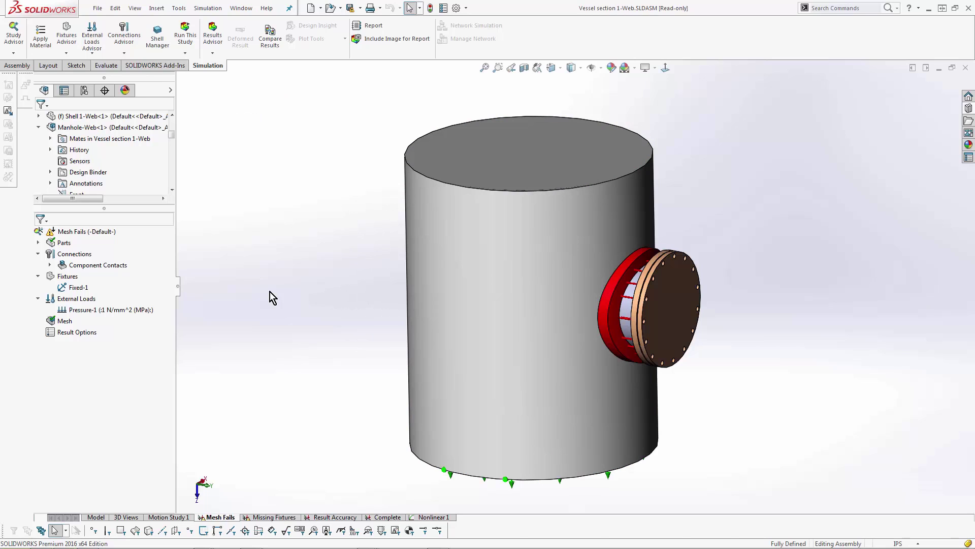
{"action": "left_click", "coordinate": [108, 66]}
{"action": "left_click", "coordinate": [45, 34]}
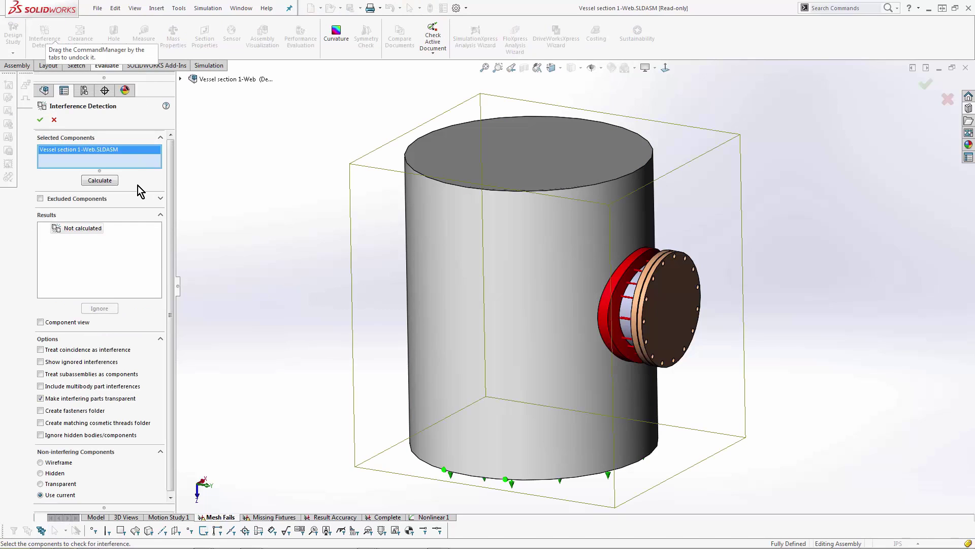
{"action": "left_click", "coordinate": [100, 181]}
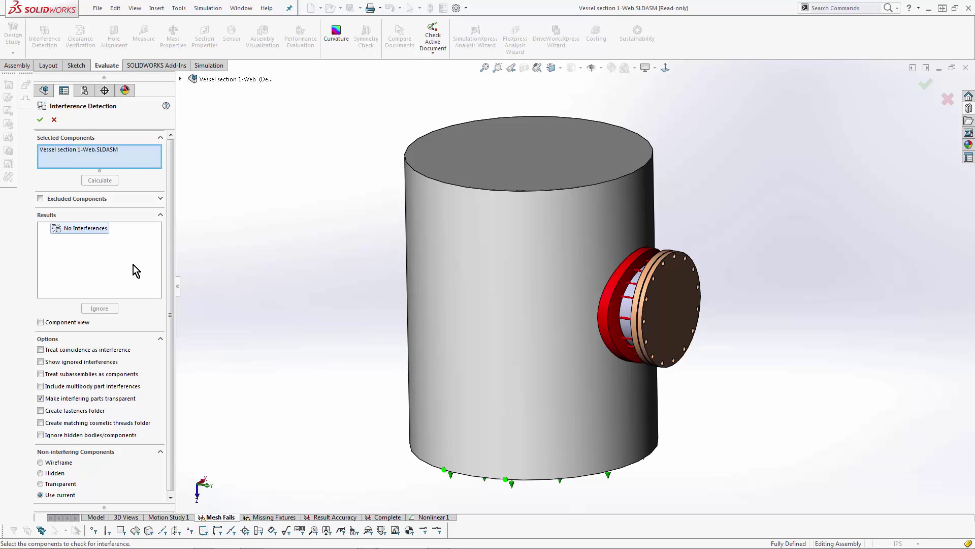
{"action": "left_click", "coordinate": [54, 119]}
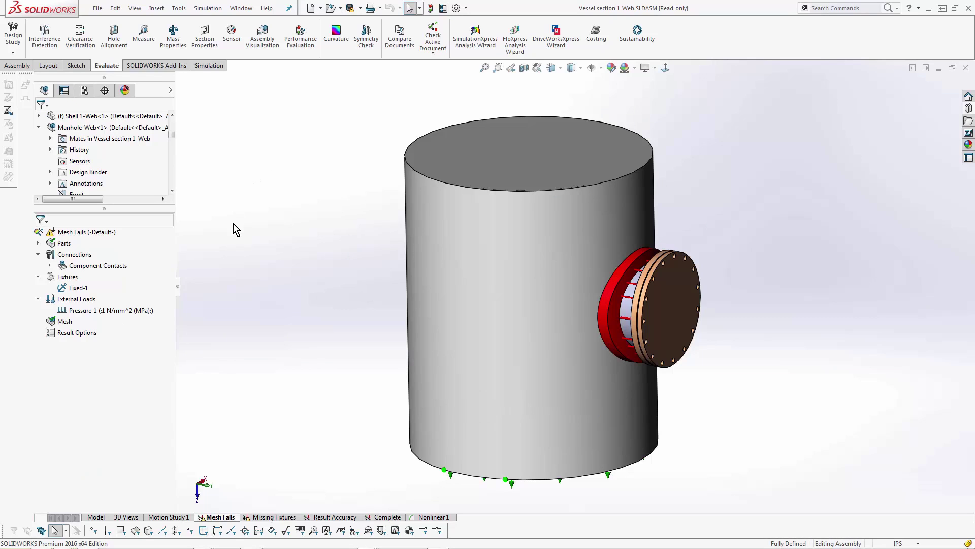
Apply a 1.91039489 in mesh control (ratio 1.5) to the manhole reinforcement and nozzle flange, then mesh the vessel.
{"action": "left_click", "coordinate": [39, 243]}
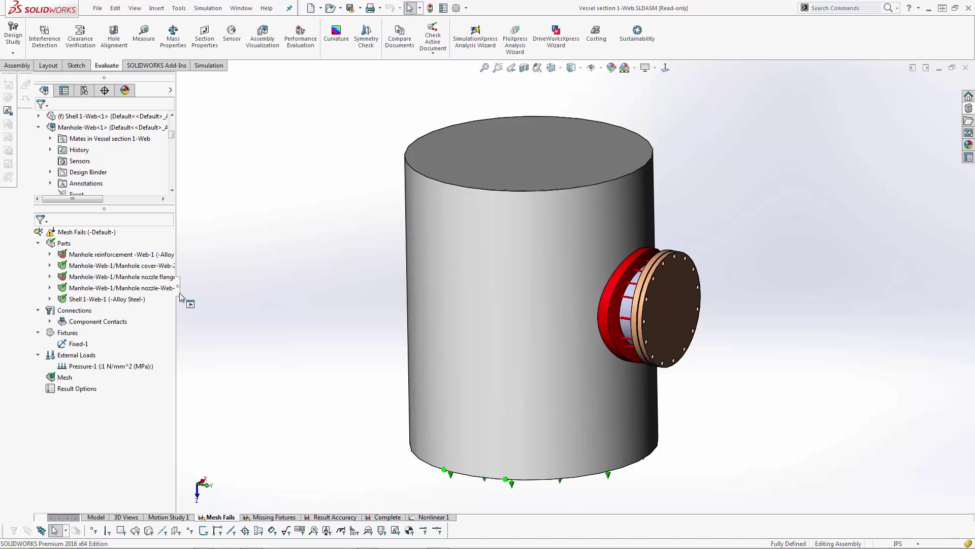
{"action": "left_click_drag", "start_coordinate": [178, 286], "coordinate": [289, 278]}
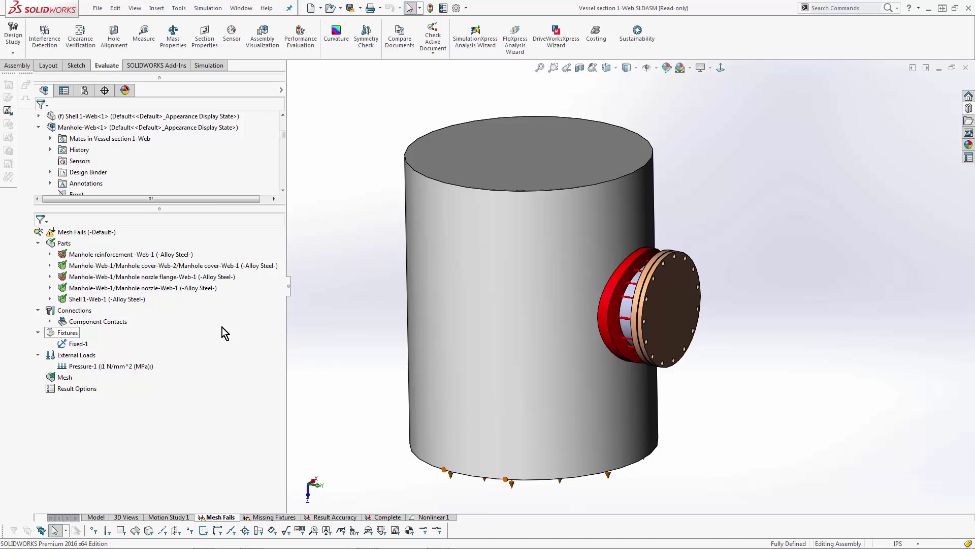
{"action": "left_click", "coordinate": [127, 279]}
{"action": "left_click", "coordinate": [122, 255], "text": "ctrl"}
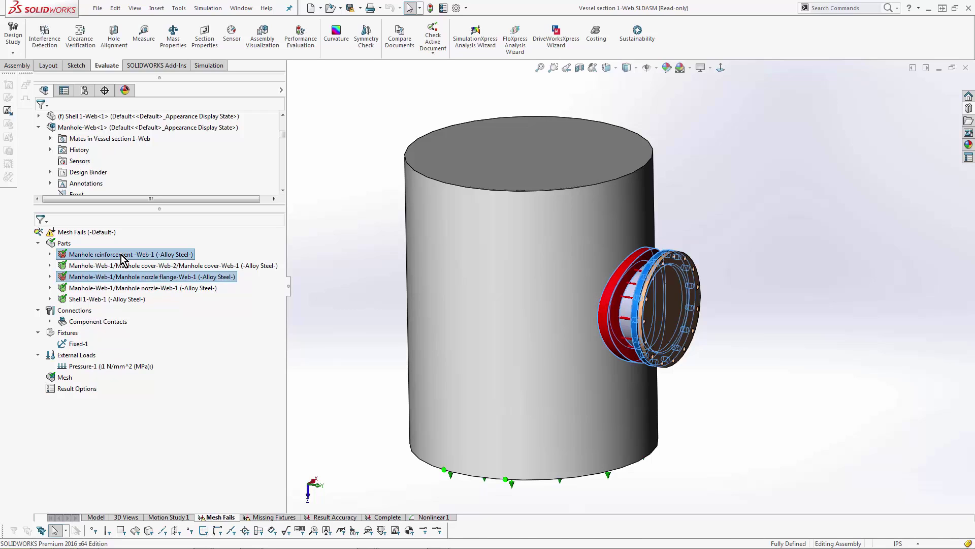
{"action": "right_click", "coordinate": [121, 256]}
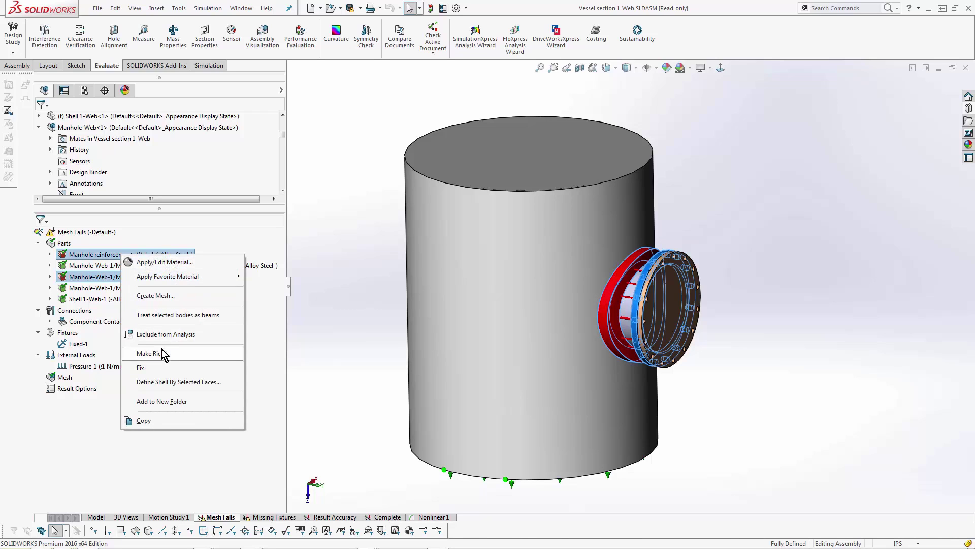
{"action": "left_click", "coordinate": [215, 295]}
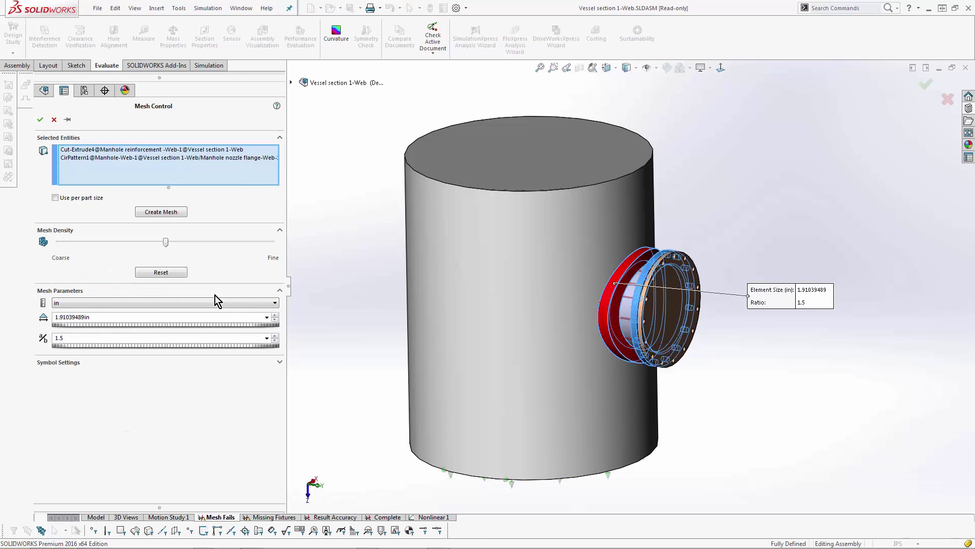
{"action": "left_click", "coordinate": [161, 211]}
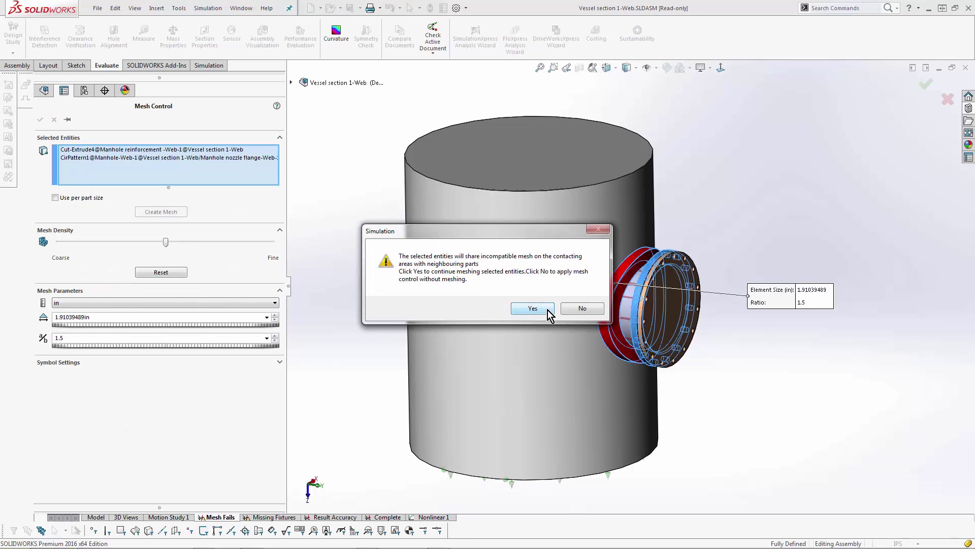
{"action": "left_click", "coordinate": [533, 308]}
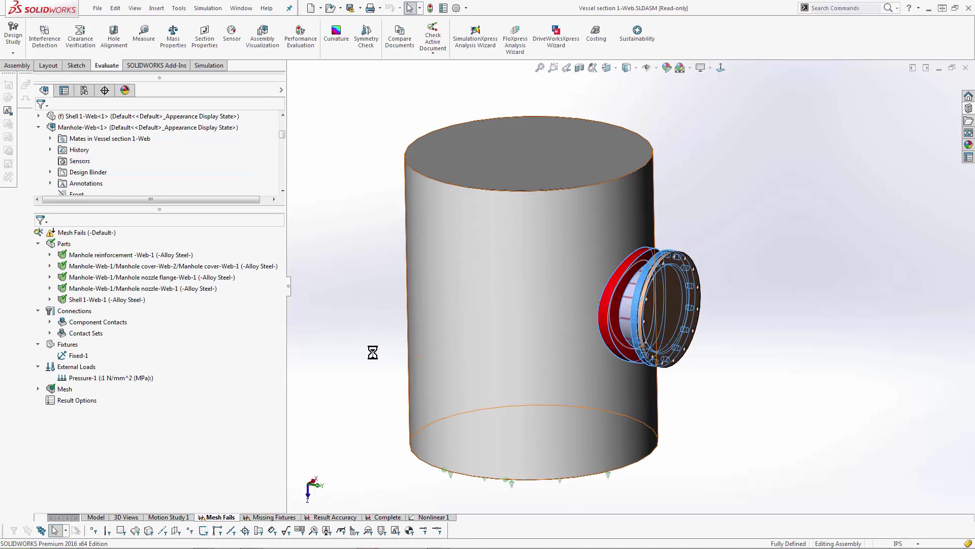
Select Control-1 under Mesh Controls and inspect the finer mesh around the manhole nozzle flange.
{"action": "left_click", "coordinate": [38, 389]}
{"action": "left_click", "coordinate": [49, 399]}
{"action": "left_click", "coordinate": [100, 411]}
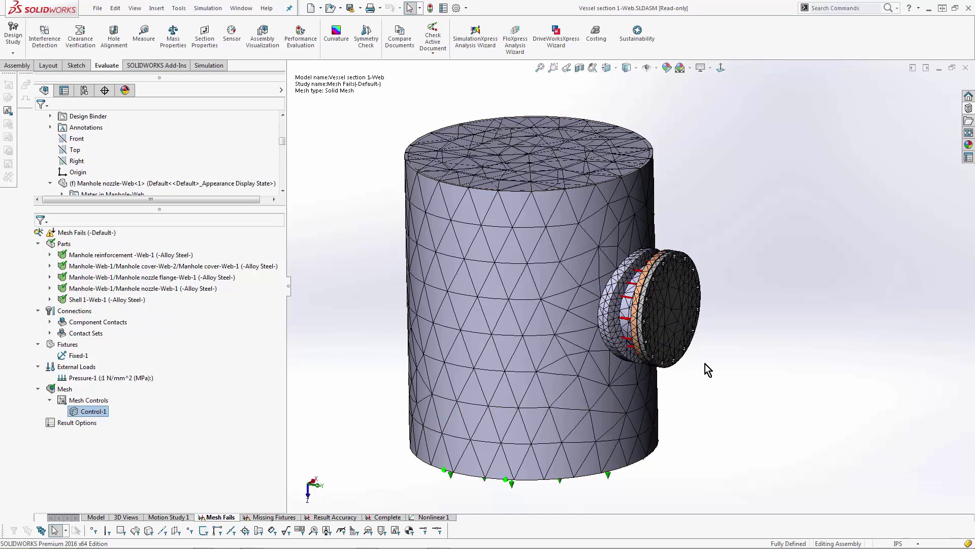
{"action": "scroll", "coordinate": [699, 364], "scroll_direction": "down", "scroll_amount": 5}
{"action": "middle_click_drag", "start_coordinate": [697, 368], "coordinate": [742, 339]}
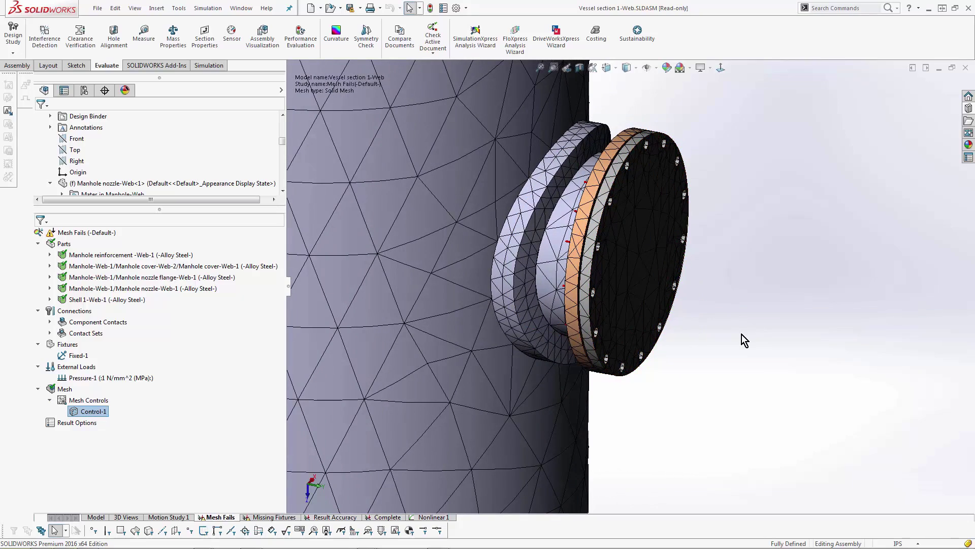
{"action": "key", "text": "ctrl+7"}
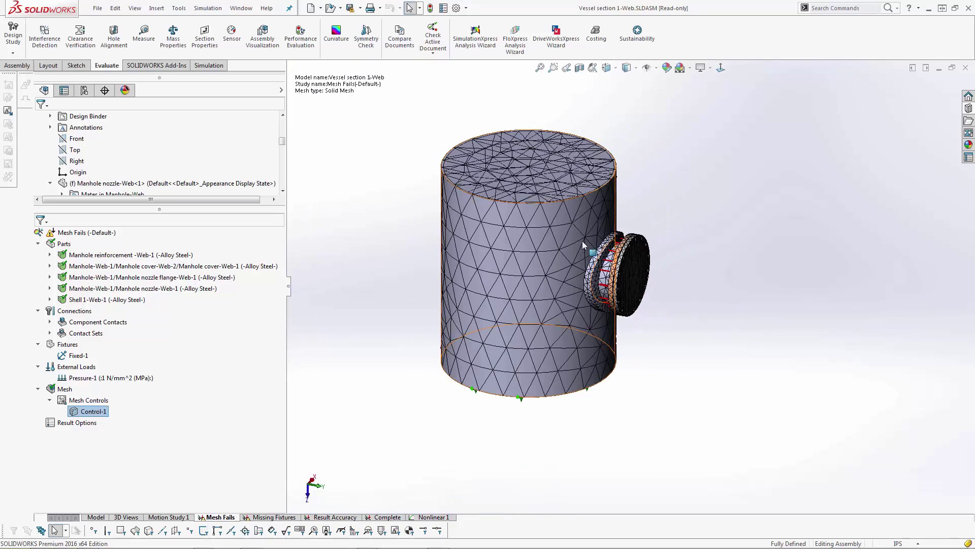
{"action": "middle_click_drag", "start_coordinate": [420, 185], "coordinate": [761, 214]}
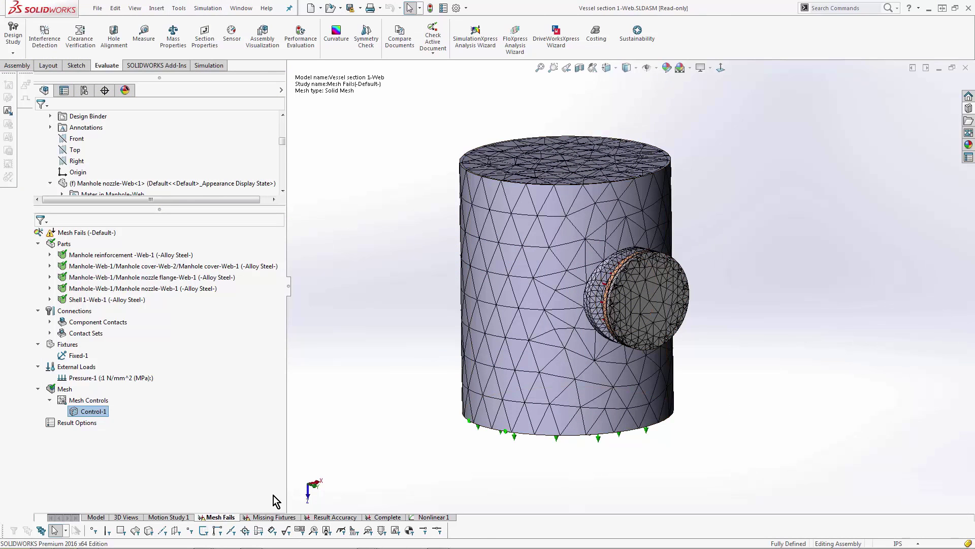
Run the Missing Fixtures study and dismiss the 'Model is unstable' and 'Failed' messages.
{"action": "left_click", "coordinate": [272, 516]}
{"action": "right_click", "coordinate": [93, 233]}
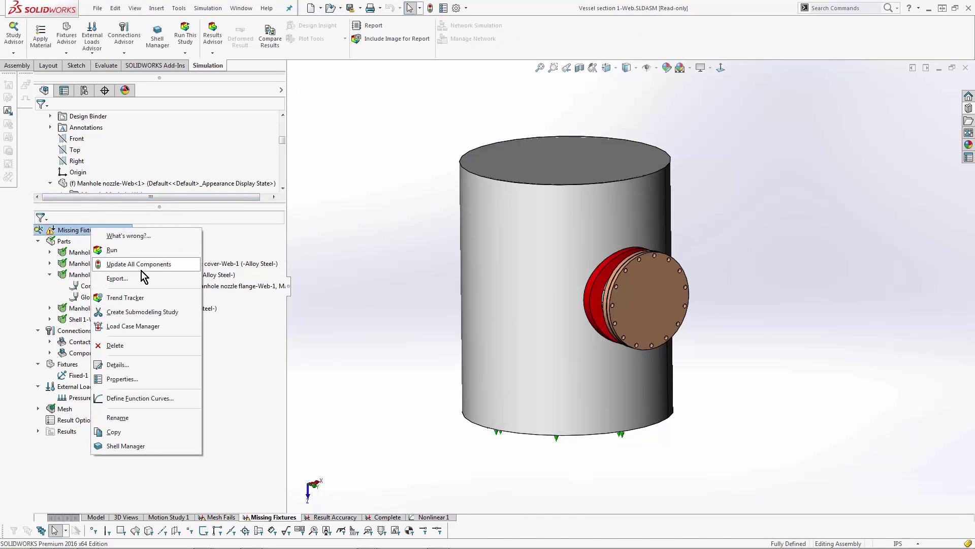
{"action": "left_click", "coordinate": [143, 250]}
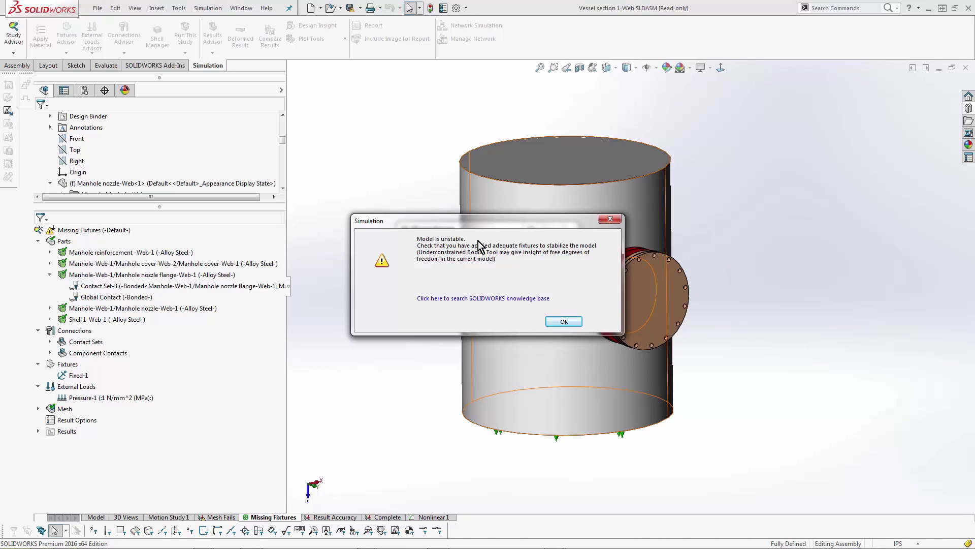
{"action": "left_click", "coordinate": [562, 323]}
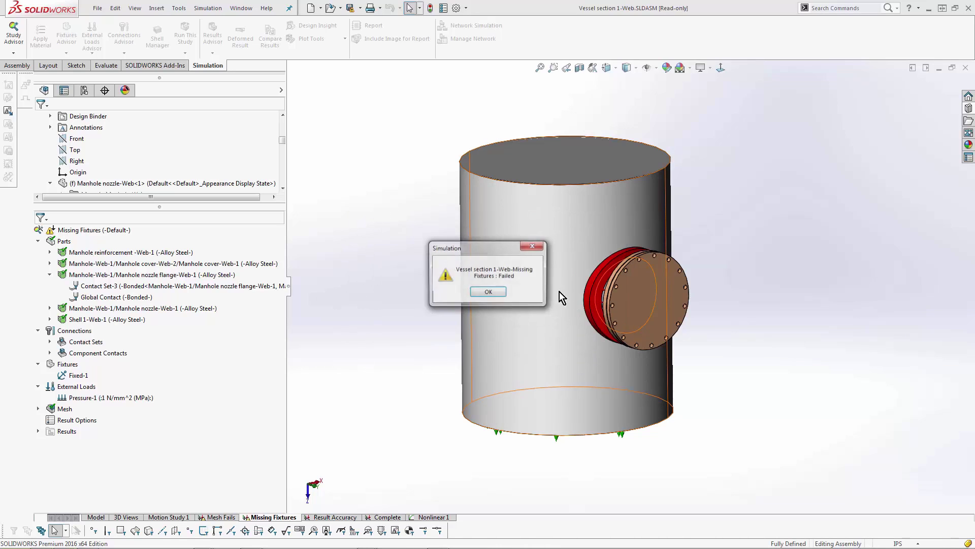
{"action": "left_click", "coordinate": [499, 291]}
{"action": "middle_click_drag", "start_coordinate": [748, 263], "coordinate": [794, 278]}
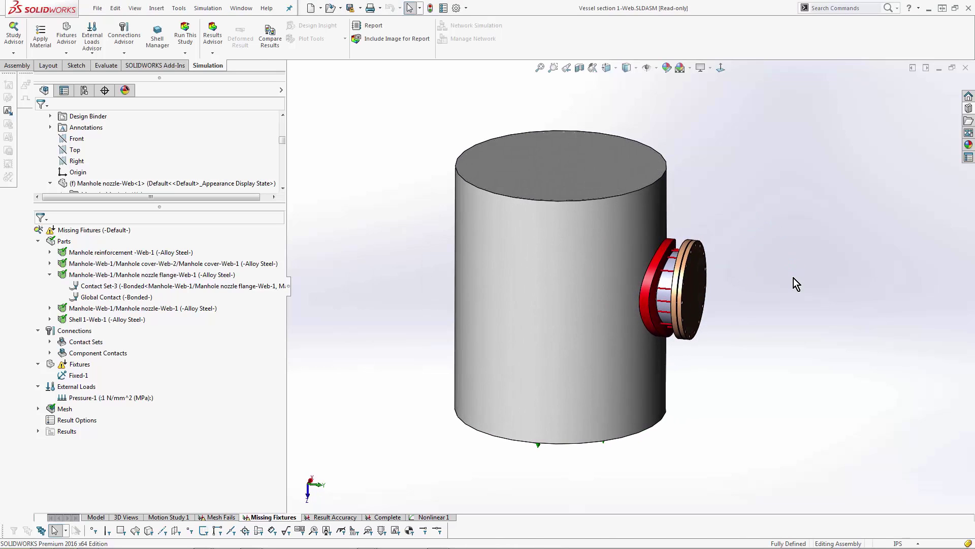
Expand Connections to show the three bonded contact sets and bring up its context menu.
{"action": "left_click", "coordinate": [50, 341]}
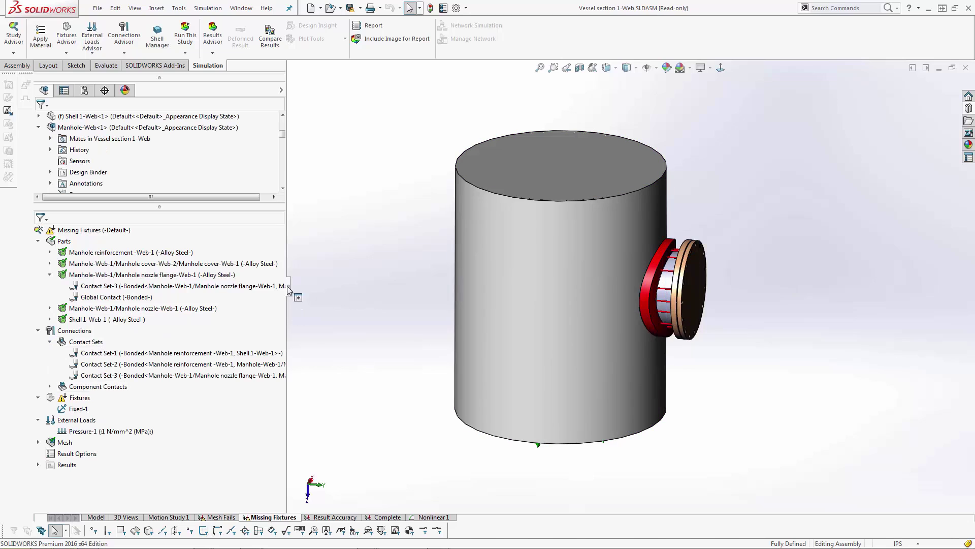
{"action": "left_click_drag", "start_coordinate": [291, 289], "coordinate": [393, 288]}
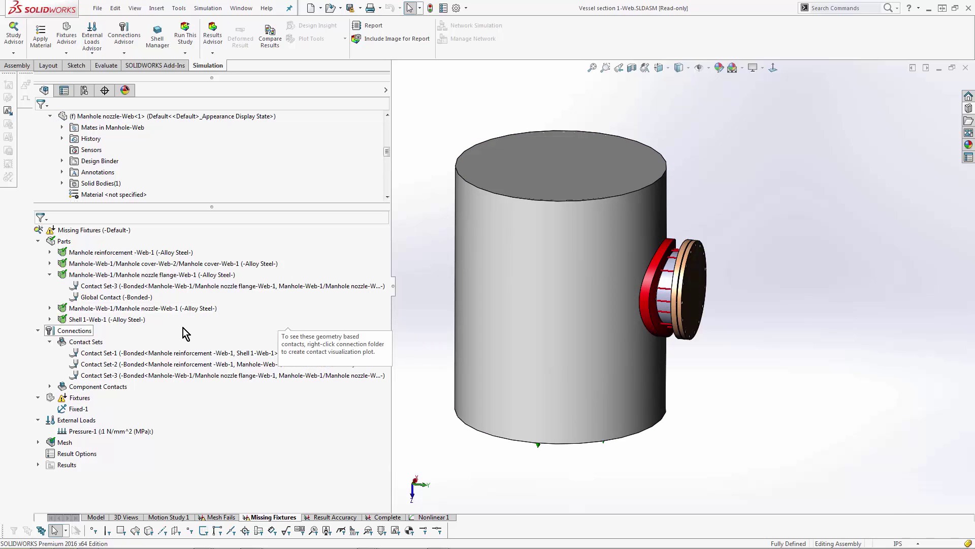
{"action": "right_click", "coordinate": [91, 331]}
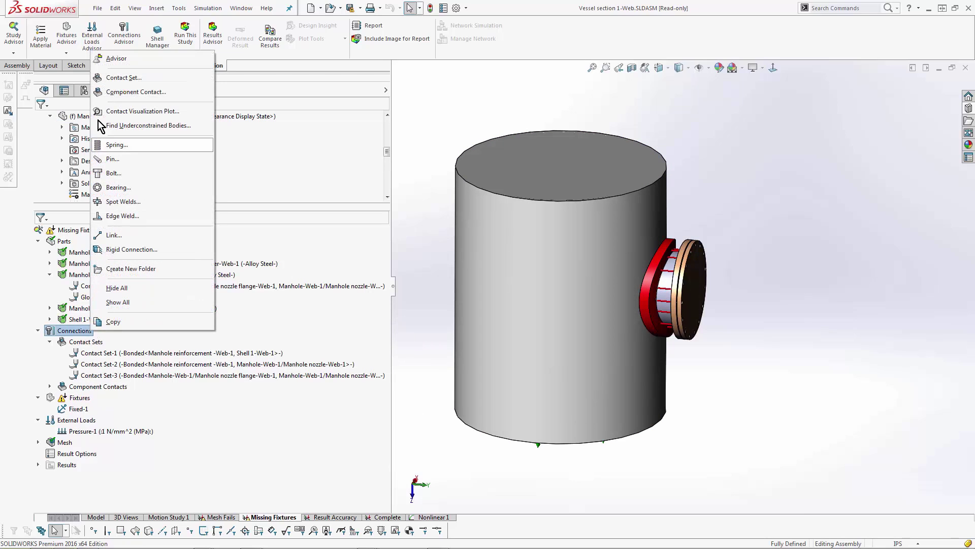
Calculate a contact visualization plot and inspect the bonded contacts at the manhole nozzle.
{"action": "left_click", "coordinate": [190, 111]}
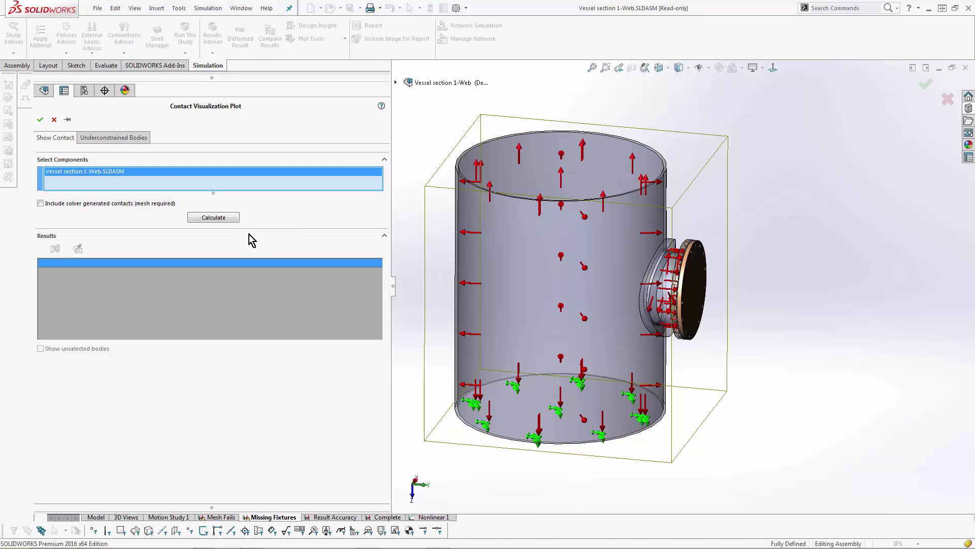
{"action": "left_click", "coordinate": [215, 218]}
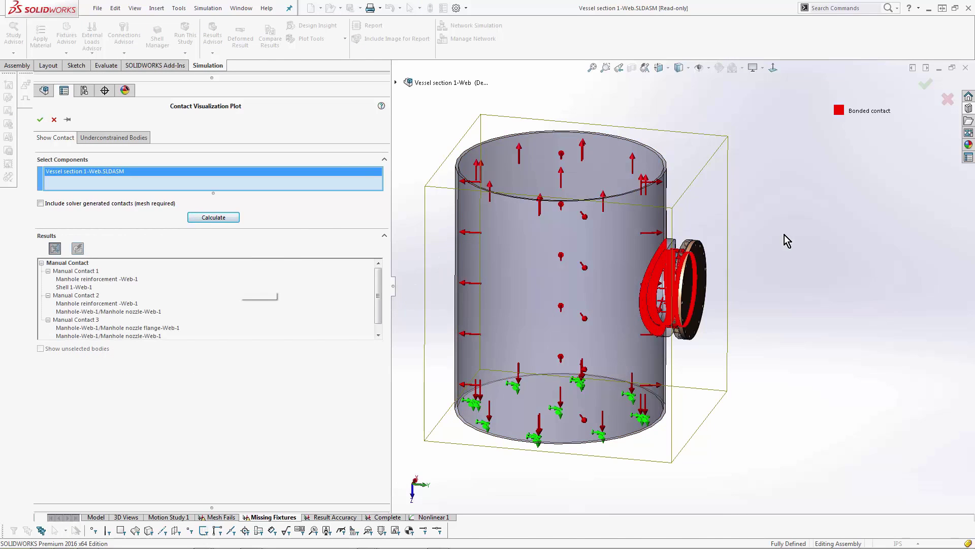
{"action": "middle_click_drag", "start_coordinate": [788, 241], "coordinate": [757, 284]}
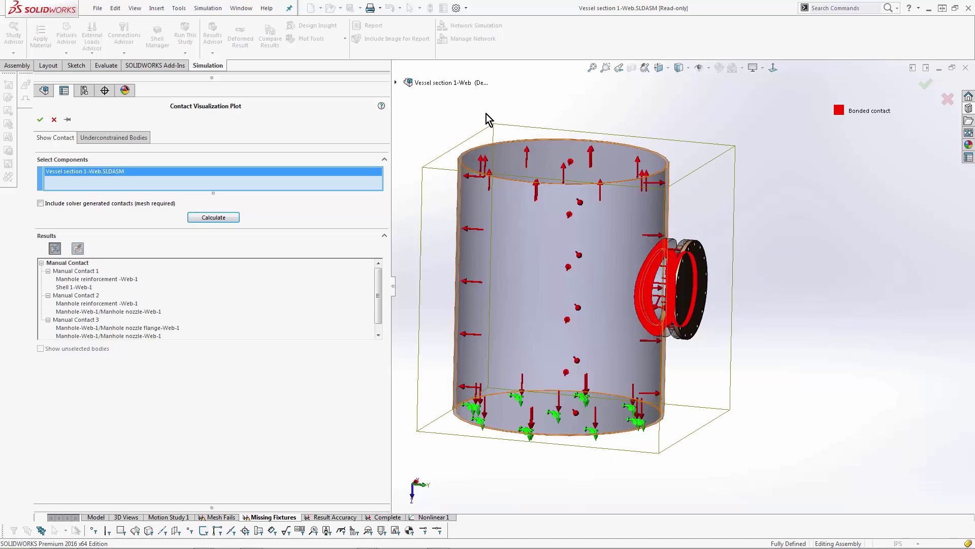
{"action": "middle_click_drag", "start_coordinate": [738, 300], "coordinate": [761, 259]}
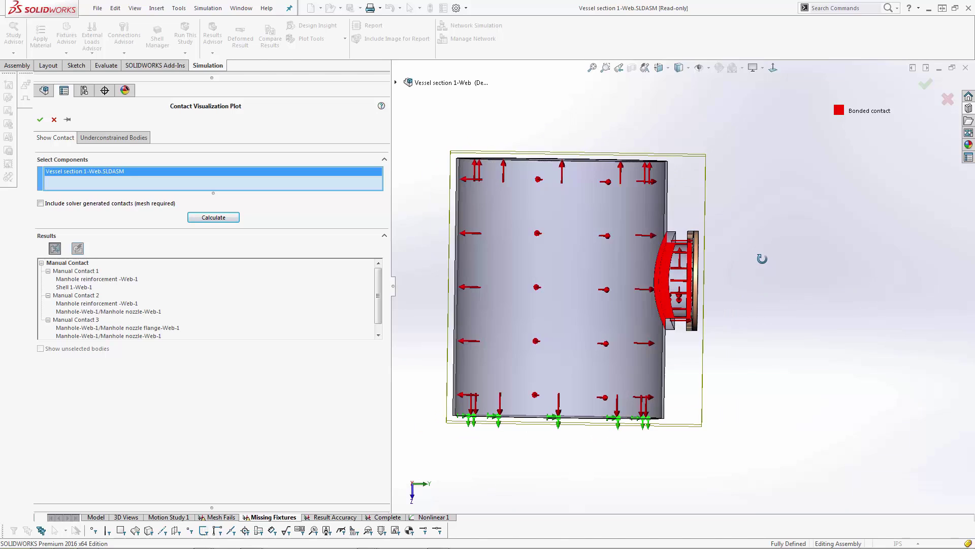
{"action": "scroll", "coordinate": [696, 261], "scroll_direction": "down", "scroll_amount": 10}
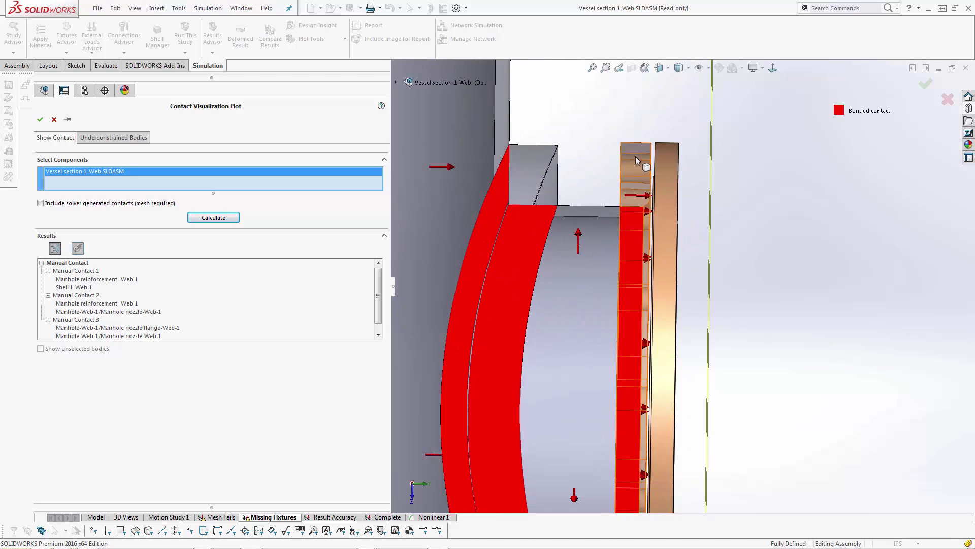
{"action": "middle_click_drag", "start_coordinate": [736, 187], "coordinate": [711, 177]}
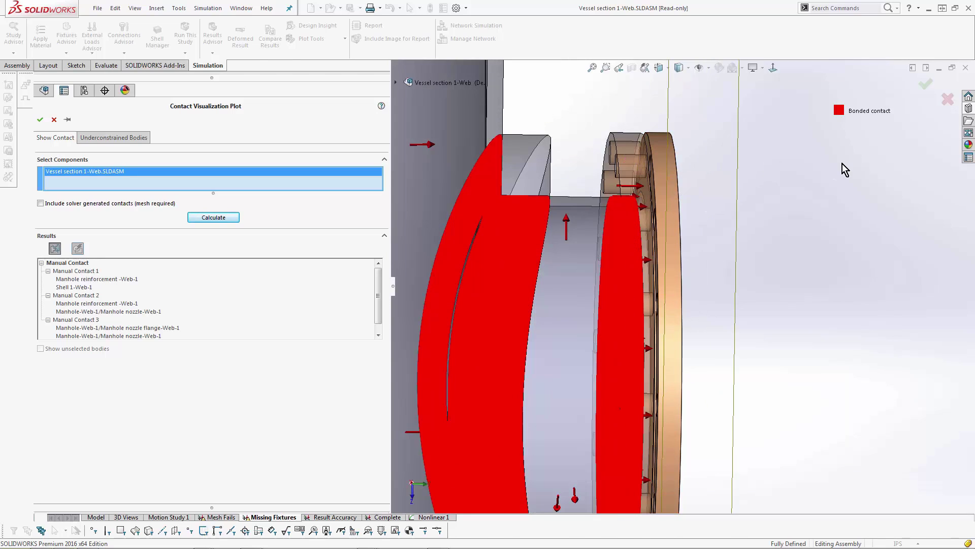
{"action": "key", "text": "f"}
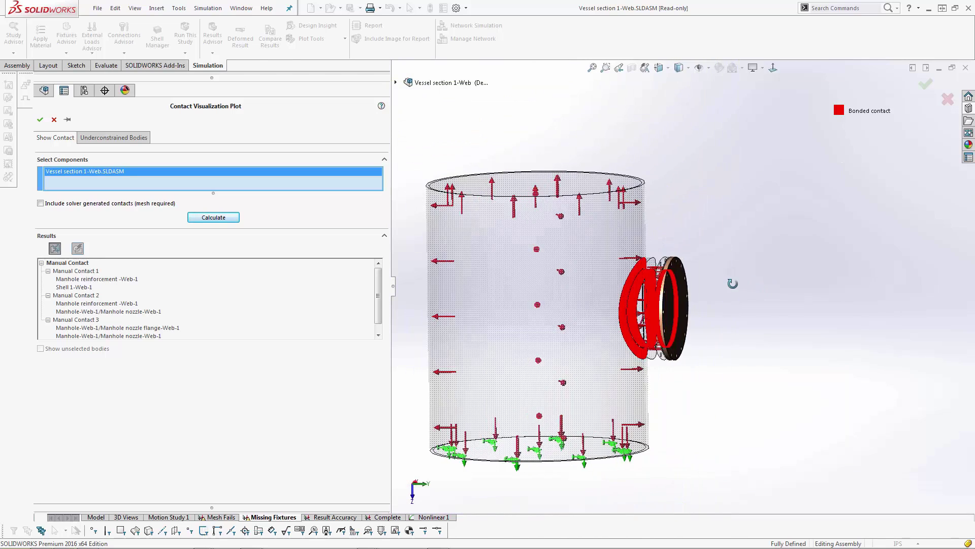
{"action": "middle_click_drag", "start_coordinate": [730, 283], "coordinate": [716, 330]}
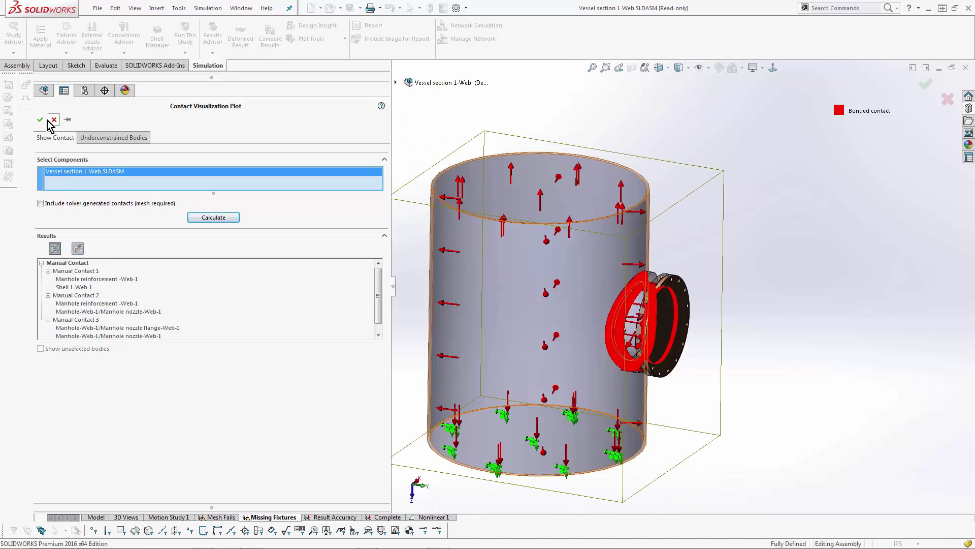
{"action": "left_click", "coordinate": [41, 119]}
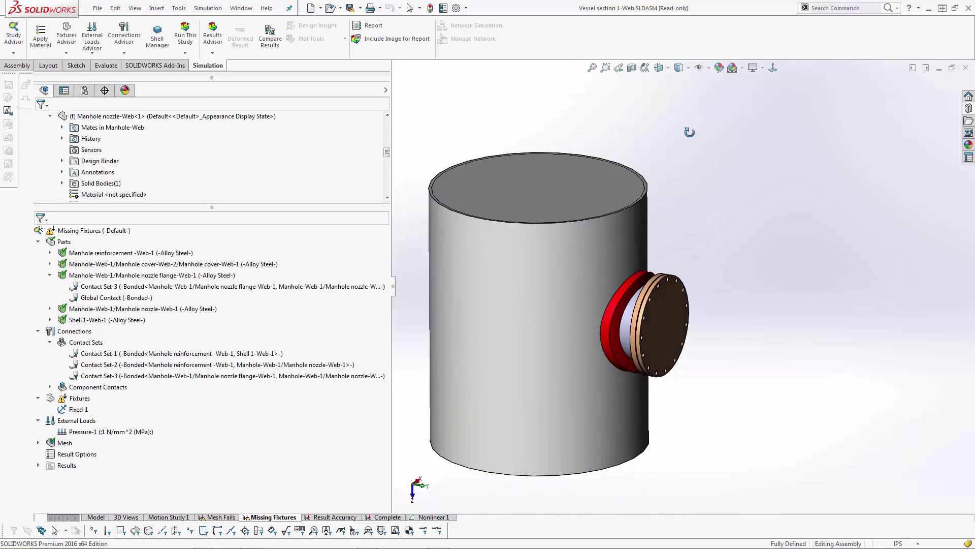
Run Find Underconstrained Bodies on the Missing Fixtures study.
{"action": "middle_click_drag", "start_coordinate": [688, 130], "coordinate": [708, 130]}
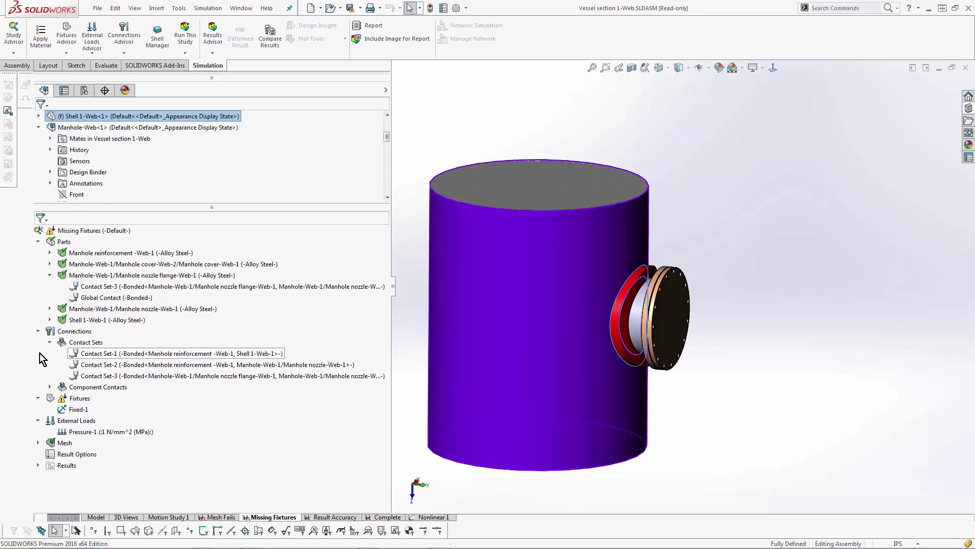
{"action": "right_click", "coordinate": [62, 333]}
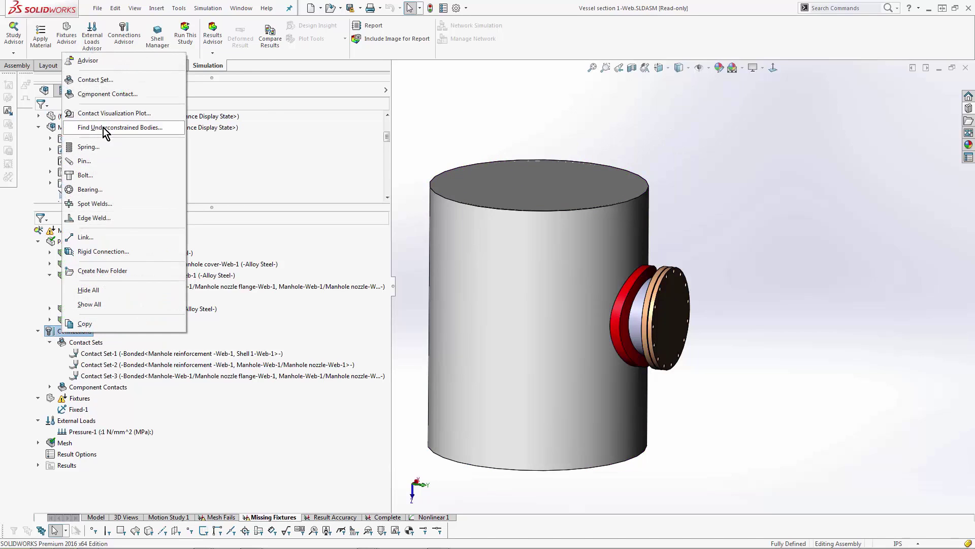
{"action": "left_click", "coordinate": [164, 128]}
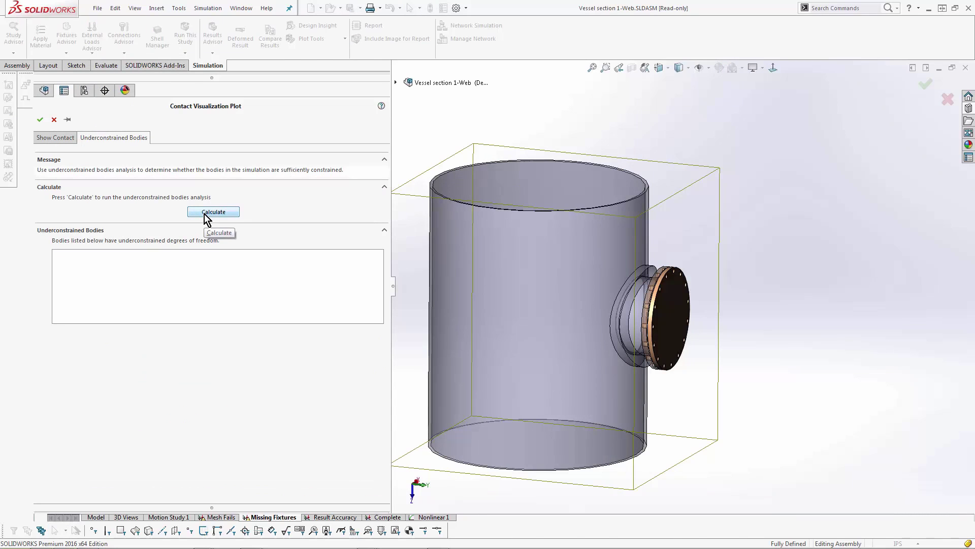
{"action": "left_click", "coordinate": [205, 216]}
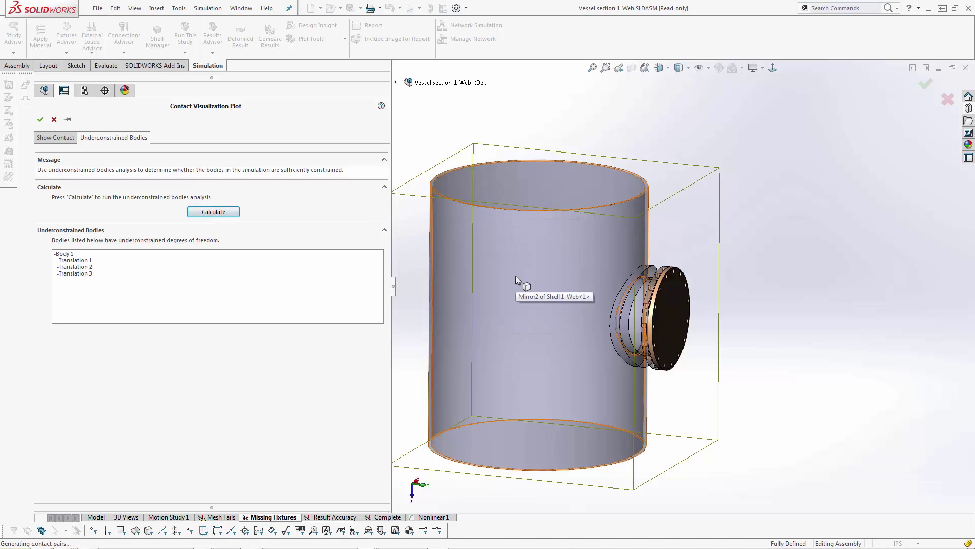
Review Body 1, the manhole cover, free in Translations 1–3, then close the check.
{"action": "left_click", "coordinate": [99, 253]}
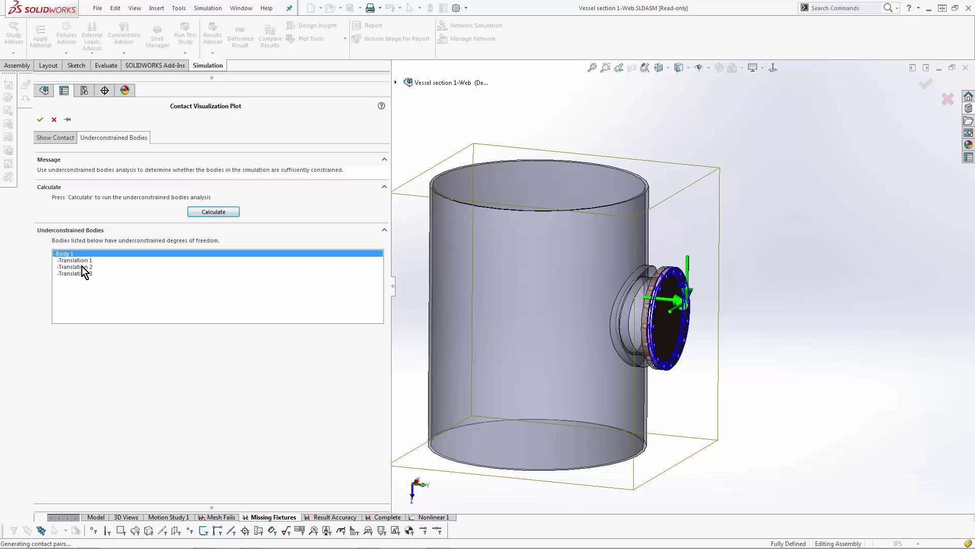
{"action": "left_click", "coordinate": [82, 267]}
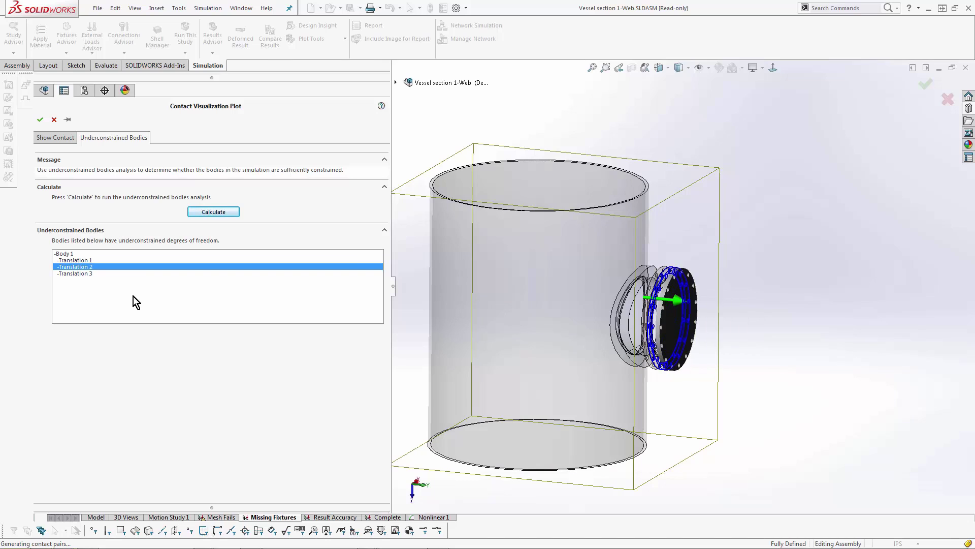
{"action": "left_click", "coordinate": [76, 260]}
{"action": "left_click", "coordinate": [77, 274]}
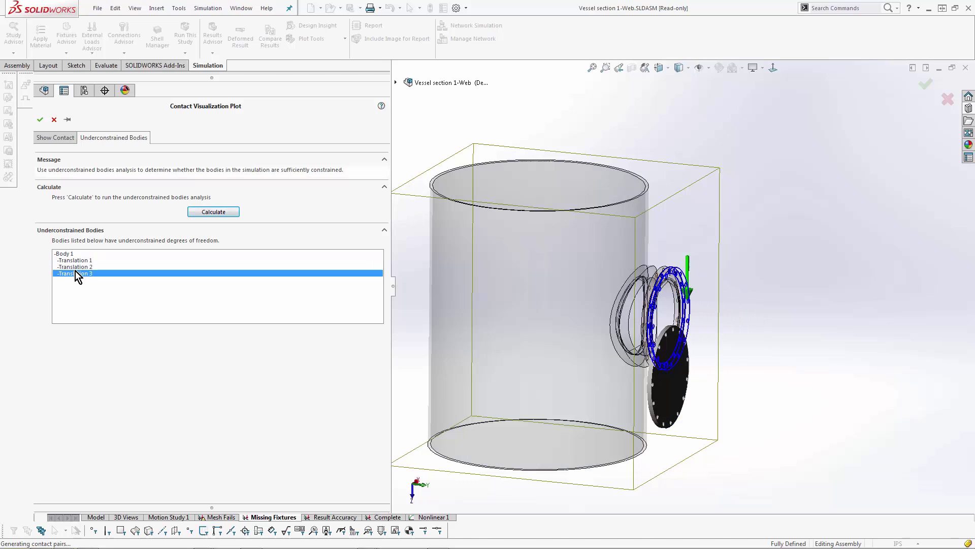
{"action": "left_click", "coordinate": [40, 120]}
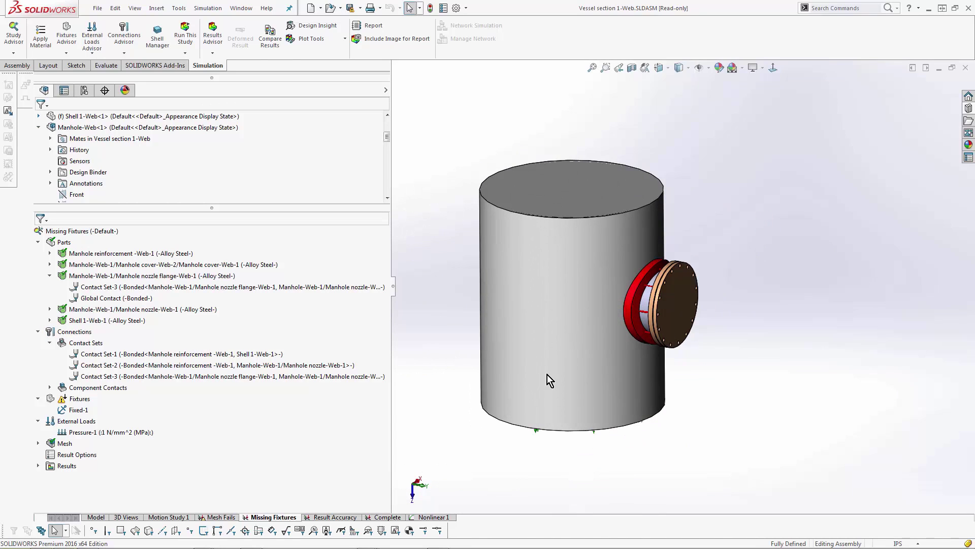
{"action": "mouse_move", "coordinate": [547, 374]}
{"action": "middle_mouse_down"}
{"action": "mouse_move", "coordinate": [557, 364]}
{"action": "mouse_move", "coordinate": [545, 365]}
{"action": "middle_mouse_up"}
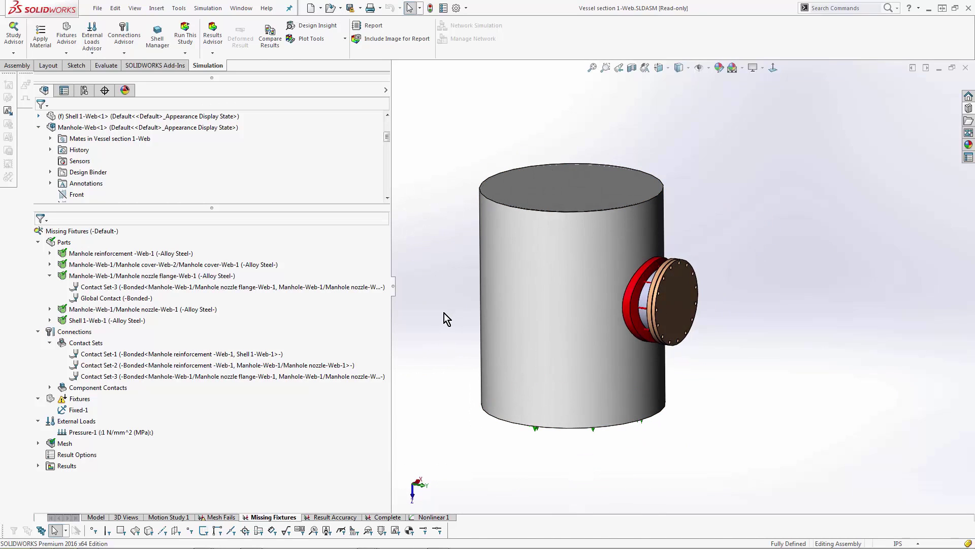
{"action": "right_click", "coordinate": [59, 232]}
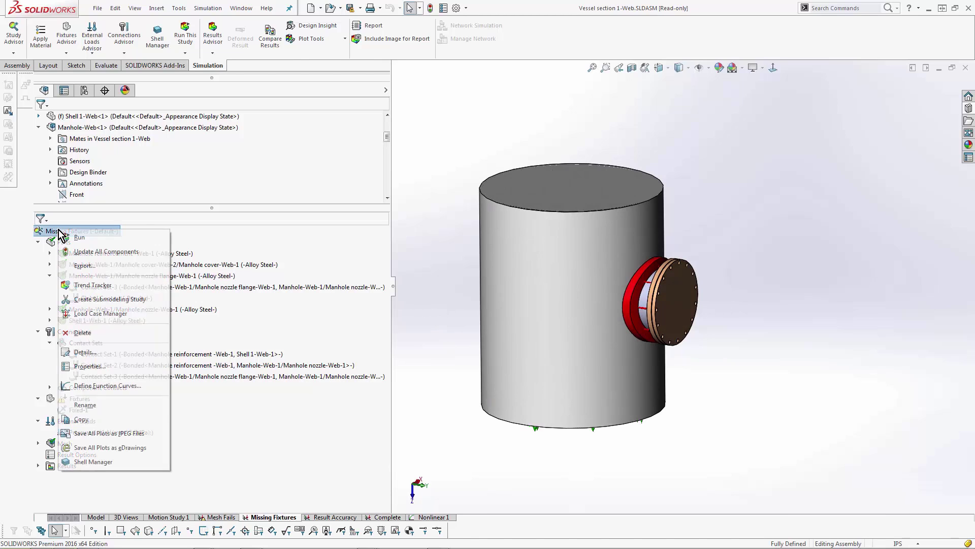
{"action": "left_click", "coordinate": [106, 366]}
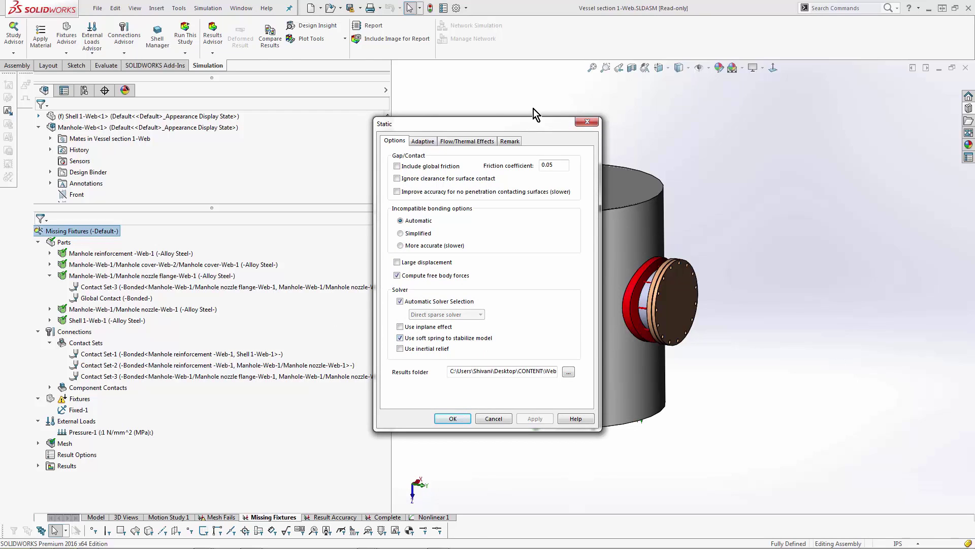
{"action": "left_click_drag", "start_coordinate": [529, 124], "coordinate": [341, 119]}
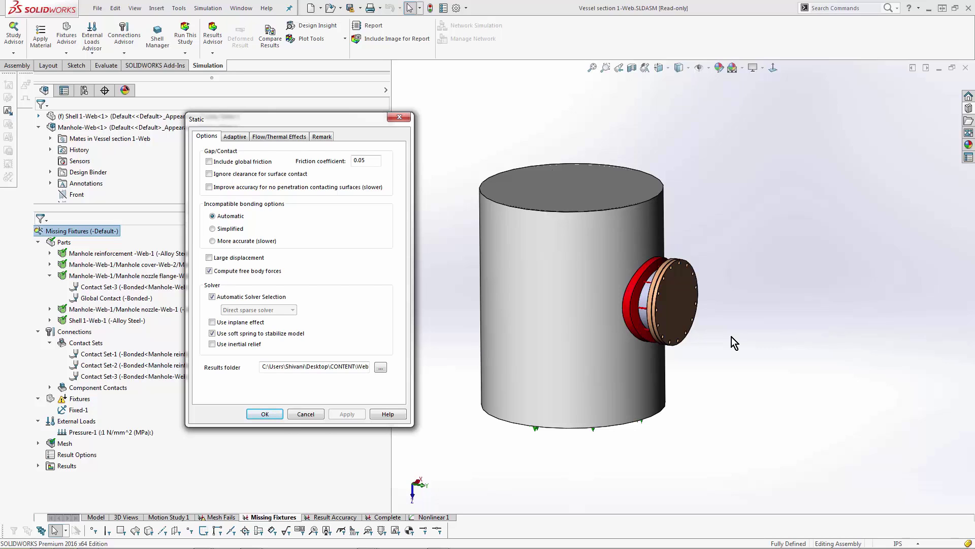
{"action": "left_click", "coordinate": [264, 414]}
Run the Missing Fixtures study, answering No to solve with small displacements.
{"action": "right_click", "coordinate": [91, 231]}
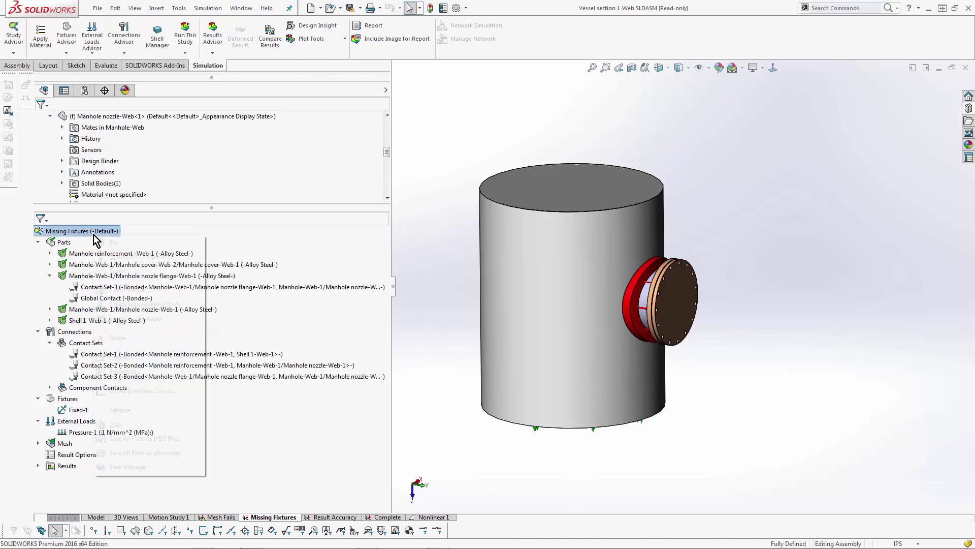
{"action": "left_click", "coordinate": [120, 245]}
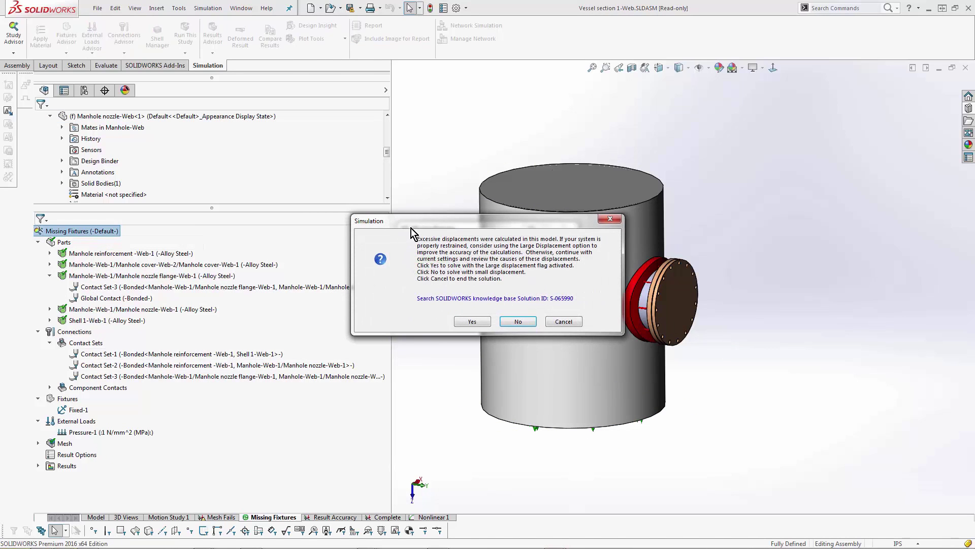
{"action": "left_click_drag", "start_coordinate": [410, 224], "coordinate": [388, 220]}
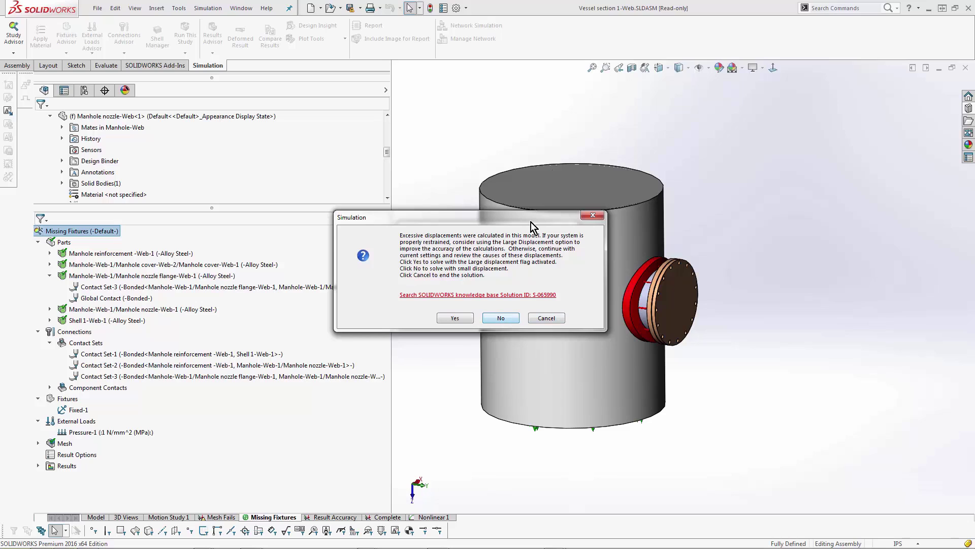
{"action": "left_click_drag", "start_coordinate": [531, 222], "coordinate": [383, 222]}
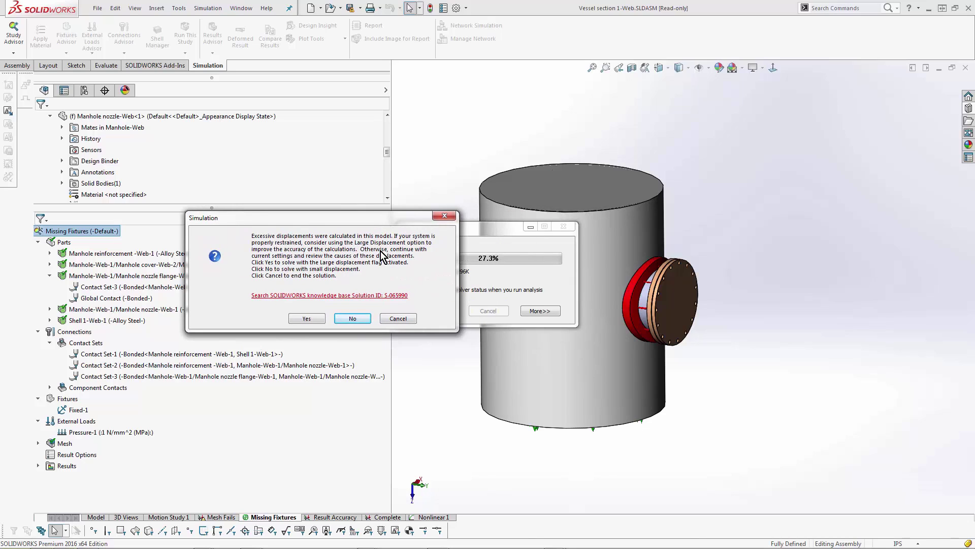
{"action": "left_click", "coordinate": [354, 319]}
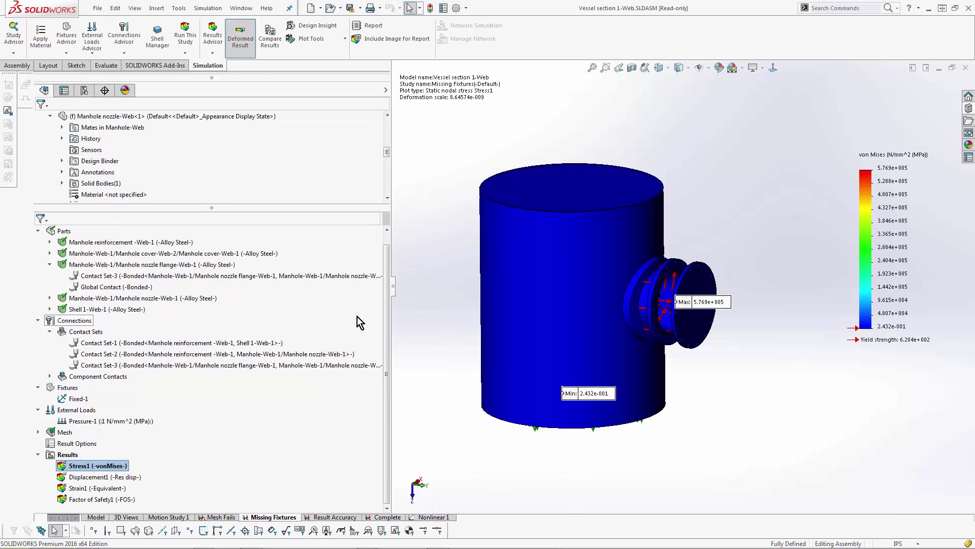
Display Displacement1 (max 2.001e+010 mm) and drag its Max and Min labels off the nozzle flange.
{"action": "middle_click_drag", "start_coordinate": [814, 350], "coordinate": [807, 378]}
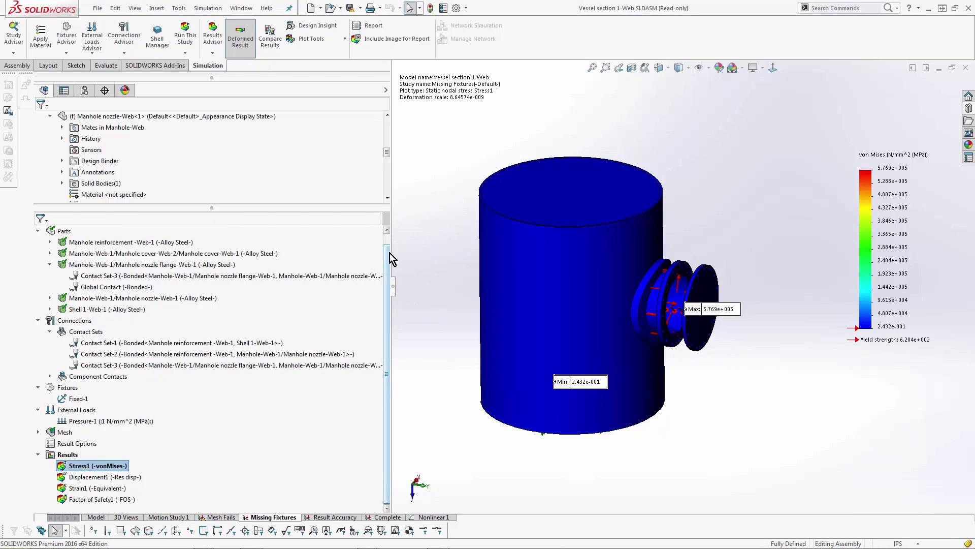
{"action": "double_click", "coordinate": [122, 477]}
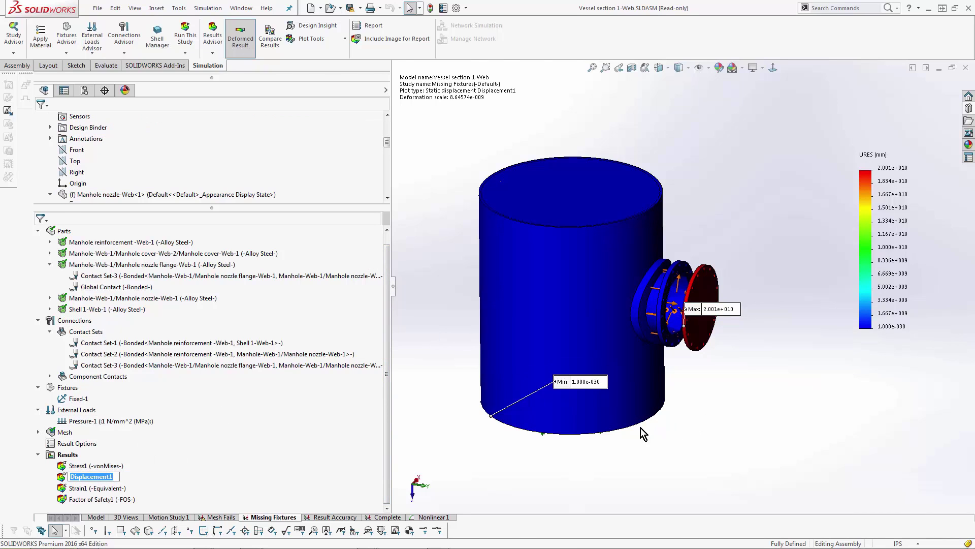
{"action": "left_click", "coordinate": [131, 477]}
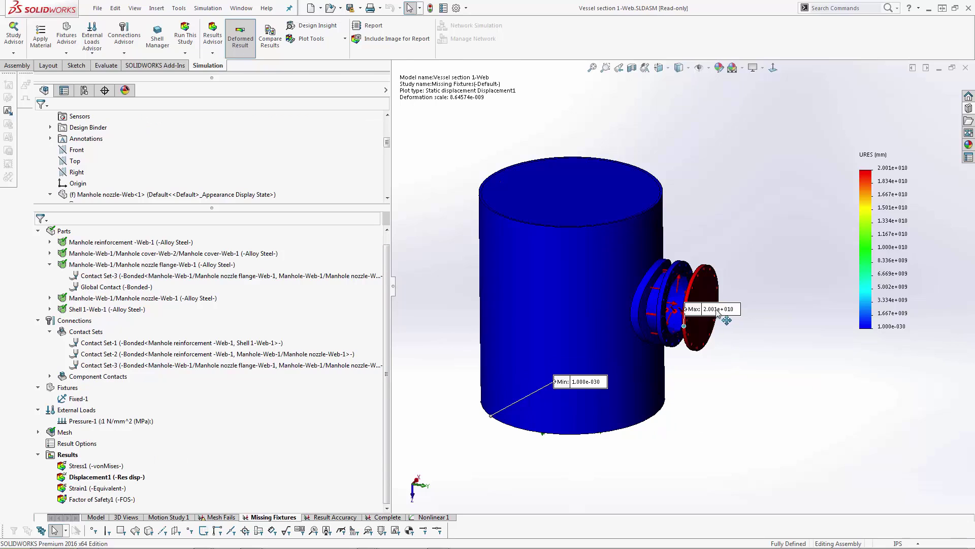
{"action": "left_click_drag", "start_coordinate": [721, 314], "coordinate": [777, 365]}
{"action": "left_click_drag", "start_coordinate": [584, 382], "coordinate": [553, 447]}
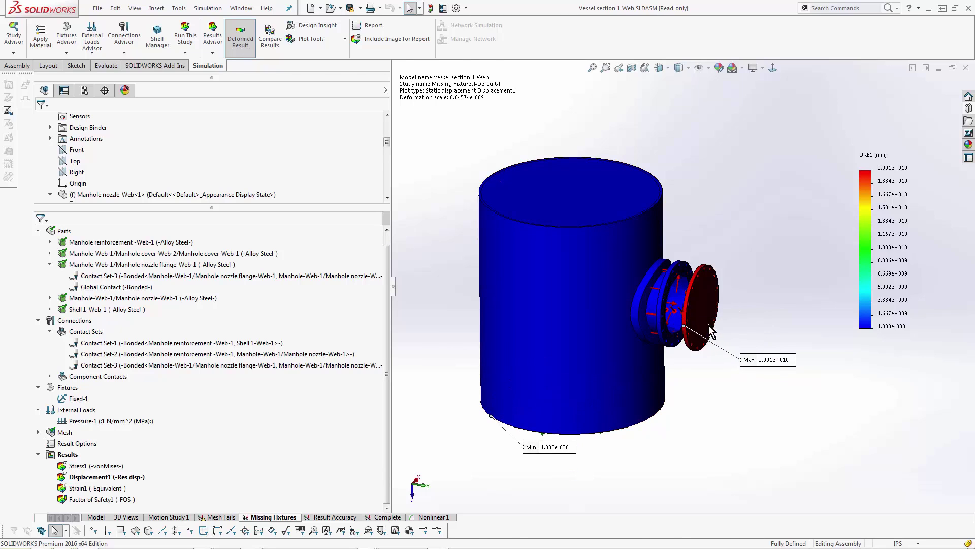
{"action": "middle_click_drag", "start_coordinate": [710, 361], "coordinate": [698, 345]}
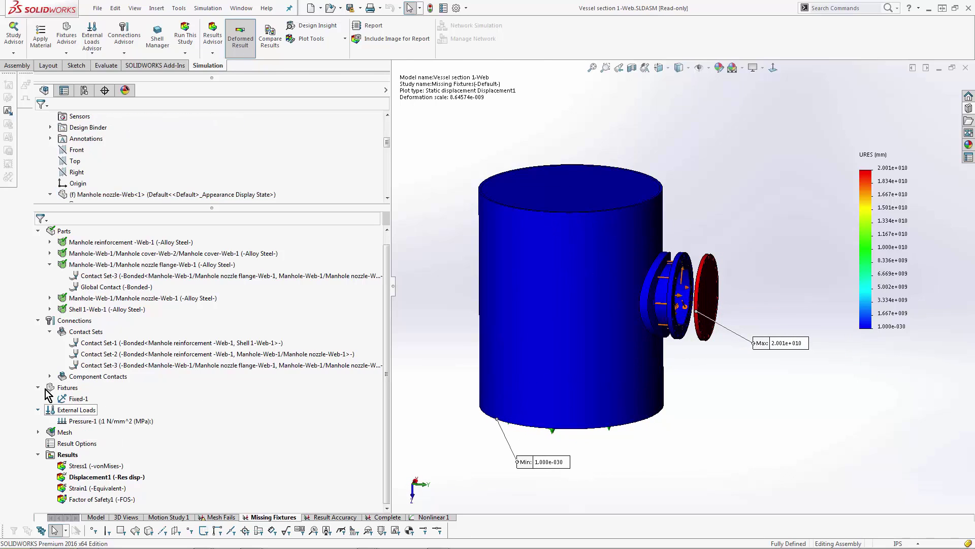
Collapse the study tree folders and review the Missing Fixtures study's solver properties.
{"action": "left_click", "coordinate": [38, 454]}
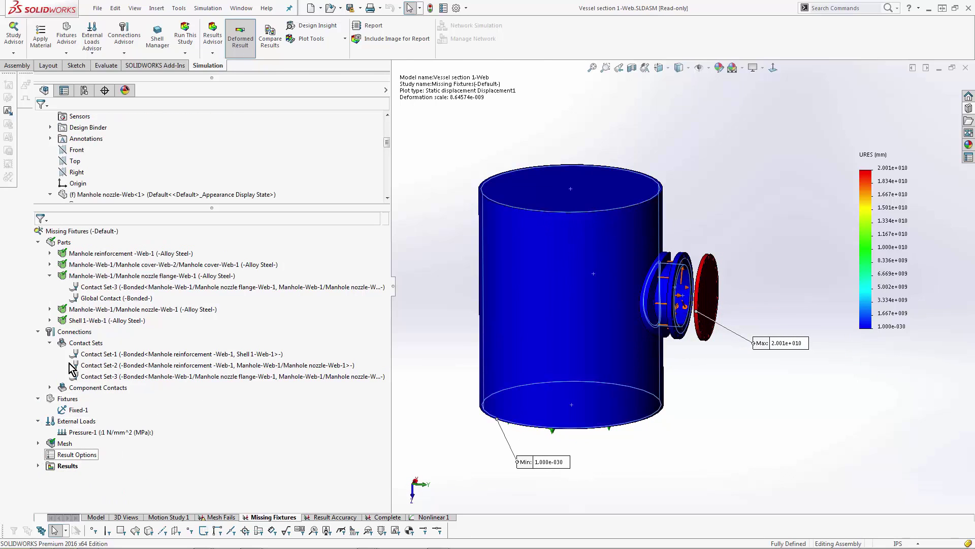
{"action": "left_click", "coordinate": [37, 331]}
{"action": "left_click", "coordinate": [38, 242]}
{"action": "right_click", "coordinate": [68, 231]}
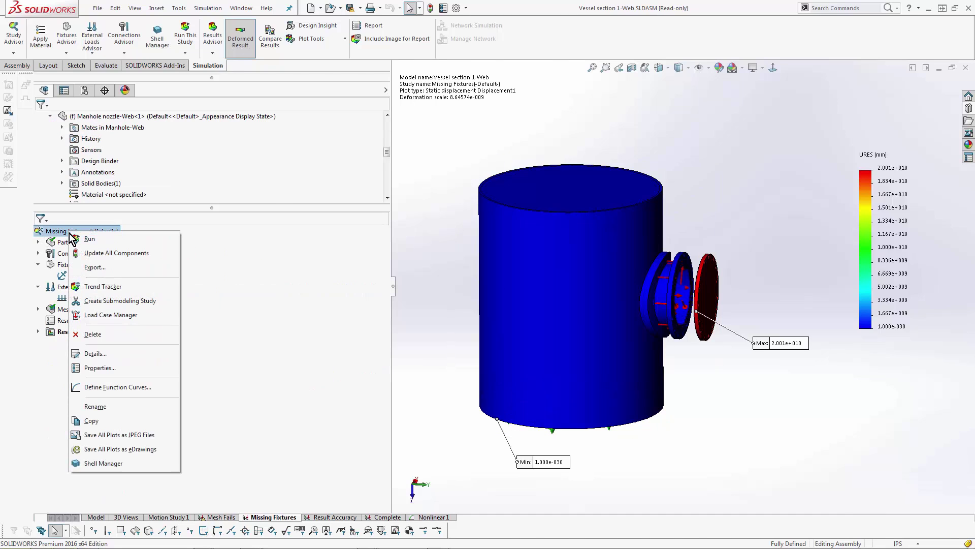
{"action": "left_click", "coordinate": [87, 368]}
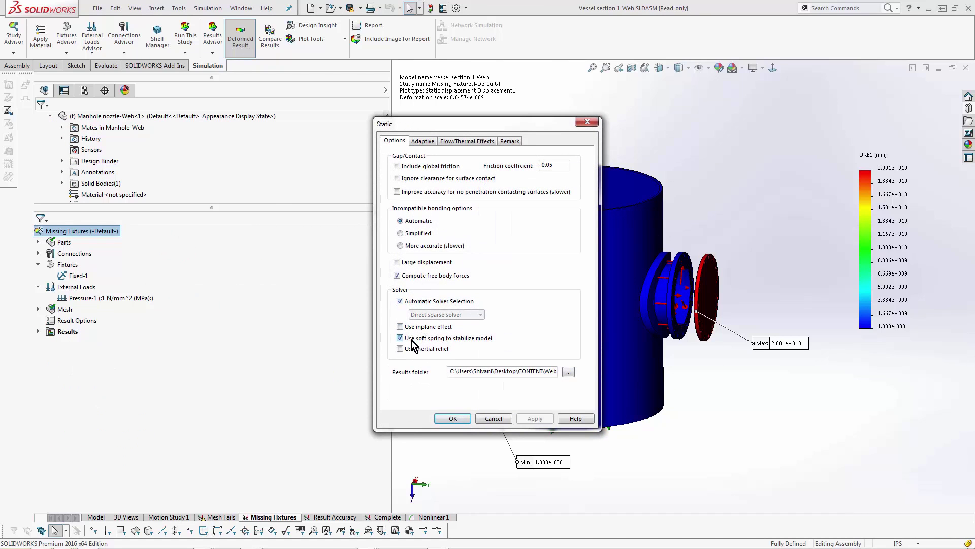
{"action": "left_click", "coordinate": [453, 418]}
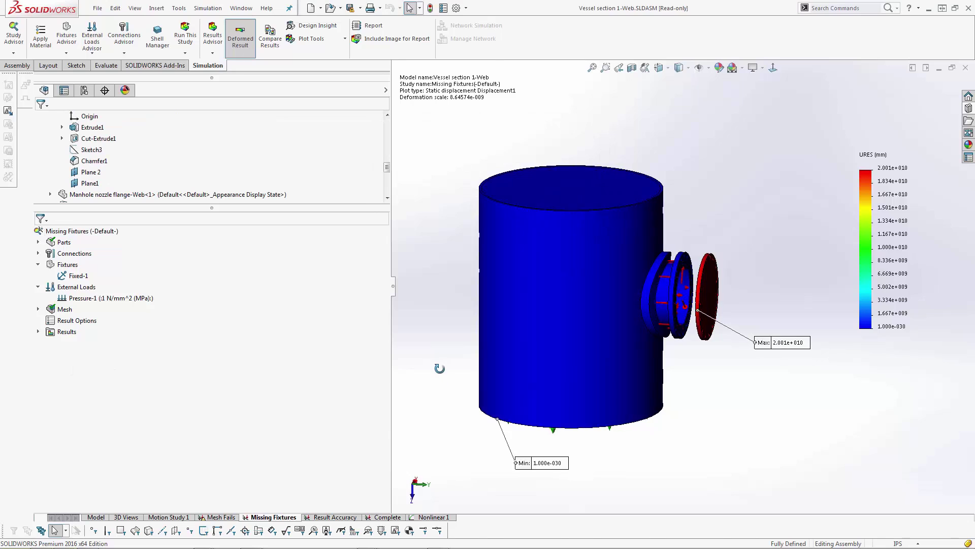
Select the four manhole parts together and exclude them from the analysis.
{"action": "double_click", "coordinate": [50, 243]}
{"action": "left_click", "coordinate": [59, 253]}
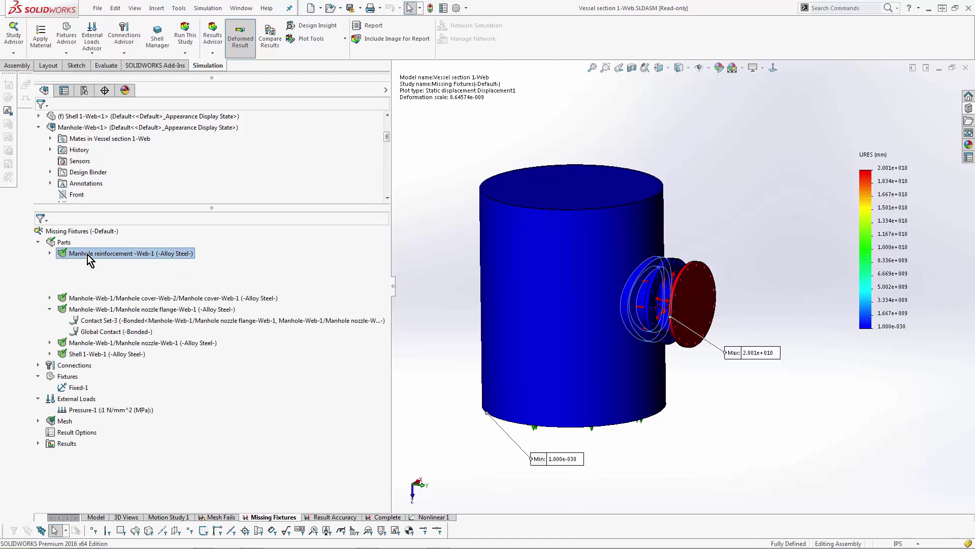
{"action": "left_click", "coordinate": [55, 309]}
{"action": "left_click", "coordinate": [50, 253]}
{"action": "left_click", "coordinate": [60, 275]}
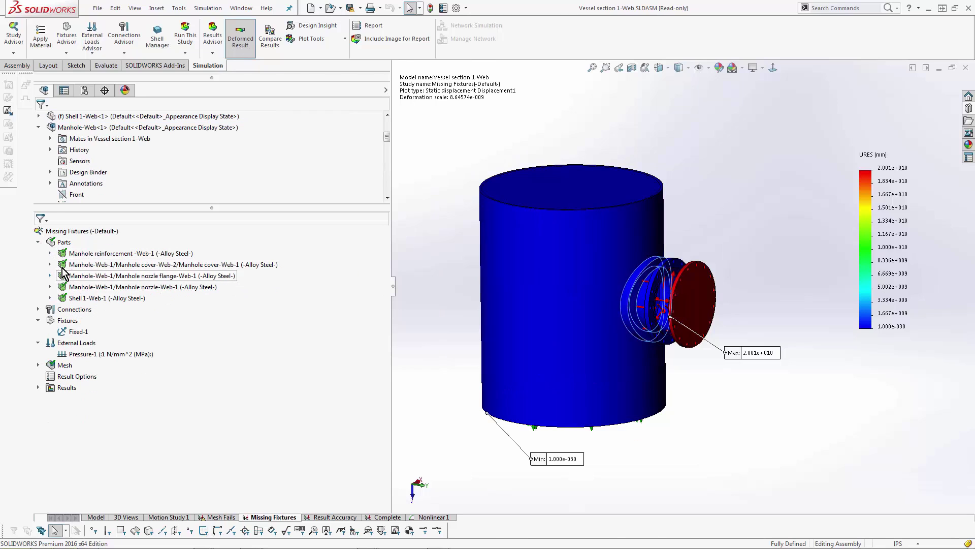
{"action": "left_click", "coordinate": [80, 254]}
{"action": "left_click", "coordinate": [91, 287], "text": "shift"}
{"action": "right_click", "coordinate": [93, 289]}
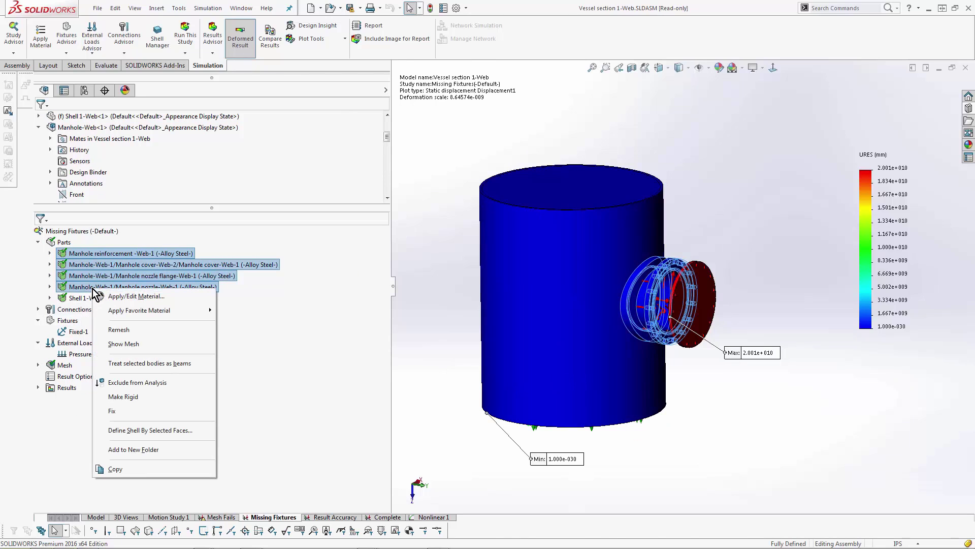
{"action": "left_click", "coordinate": [170, 382]}
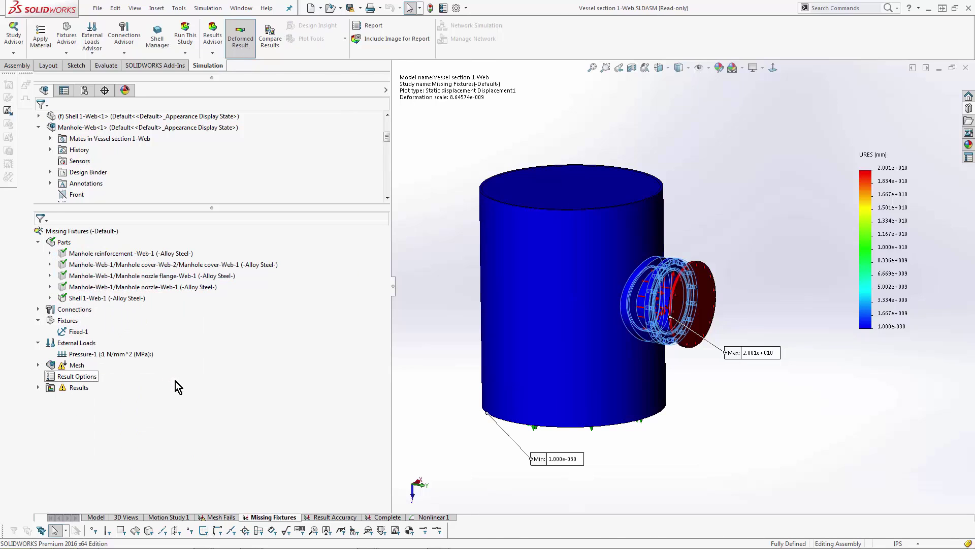
Run the Missing Fixtures study again without the manhole parts.
{"action": "left_click", "coordinate": [102, 231]}
{"action": "right_click", "coordinate": [103, 231]}
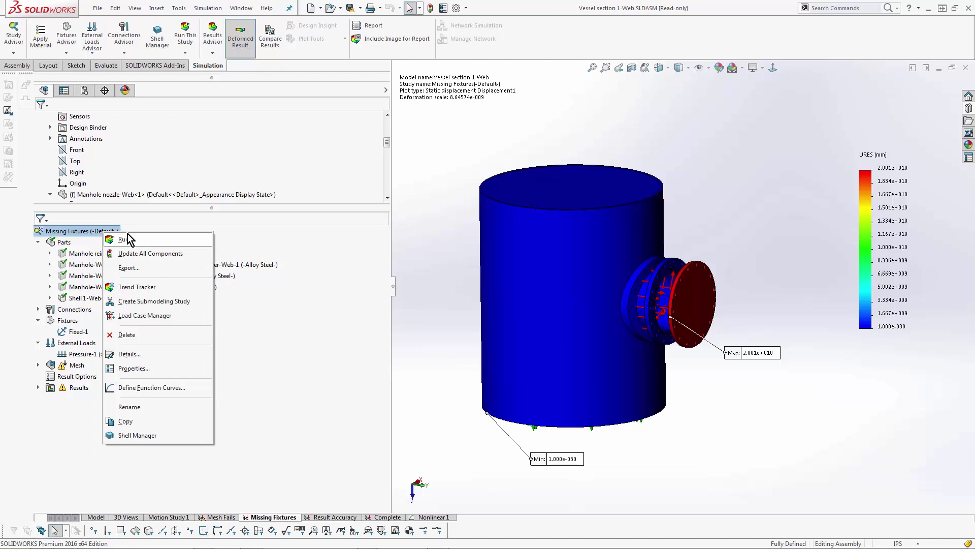
{"action": "left_click", "coordinate": [126, 237]}
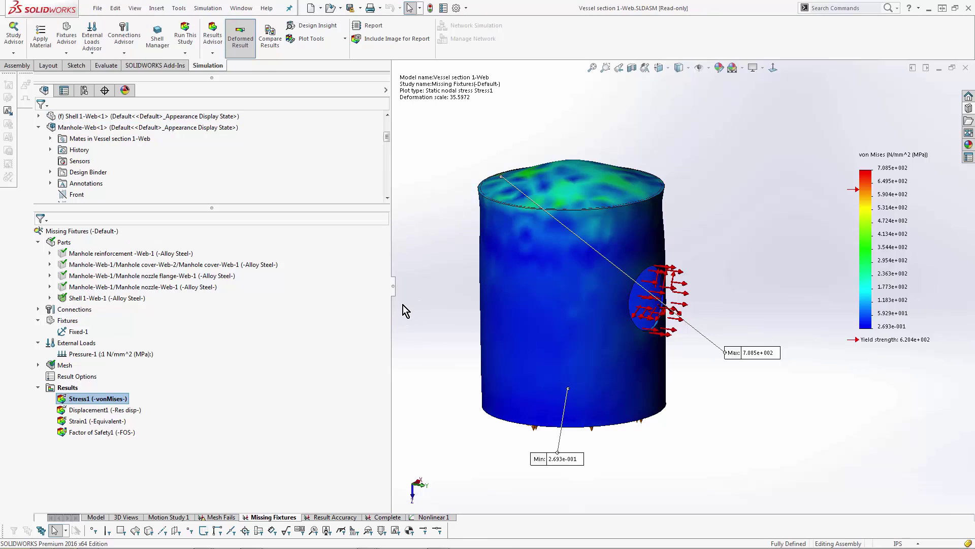
Include Manhole reinforcement in the analysis again and run Missing Fixtures once more.
{"action": "right_click", "coordinate": [91, 252]}
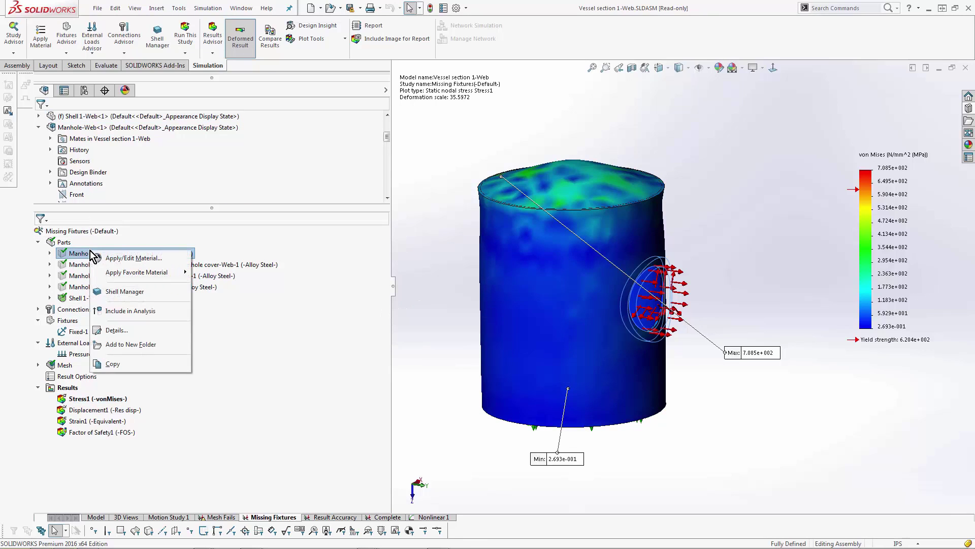
{"action": "left_click", "coordinate": [143, 309]}
{"action": "right_click", "coordinate": [100, 232]}
{"action": "left_click", "coordinate": [122, 250]}
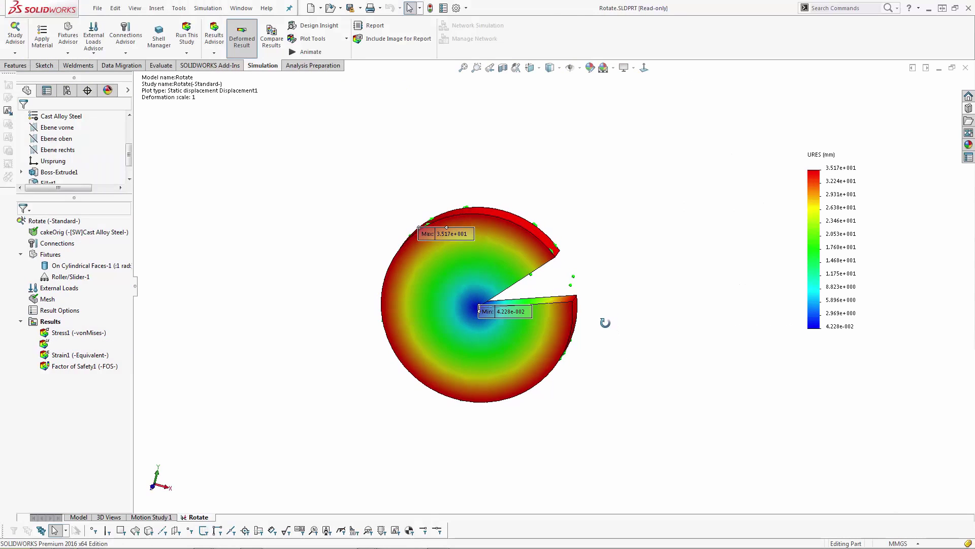
{"action": "scroll", "coordinate": [508, 321], "scroll_direction": "up", "scroll_amount": 3}
{"action": "left_click", "coordinate": [68, 344]}
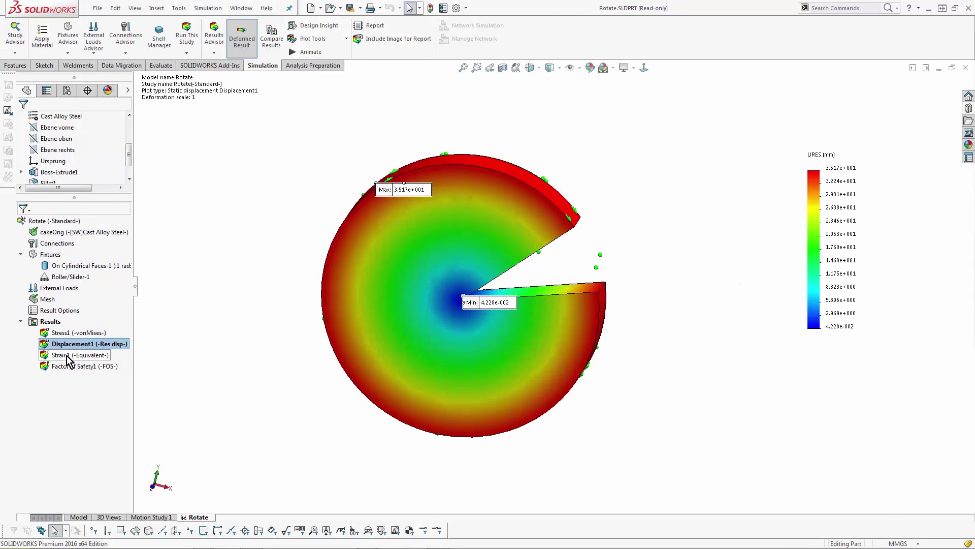
{"action": "right_click", "coordinate": [68, 344]}
{"action": "left_click", "coordinate": [110, 122]}
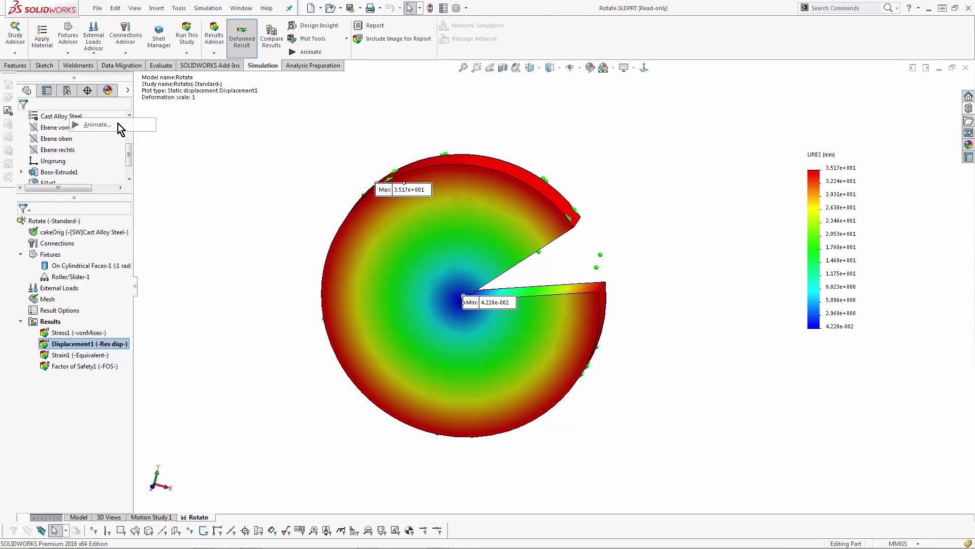
{"action": "left_click_drag", "start_coordinate": [76, 217], "coordinate": [20, 224]}
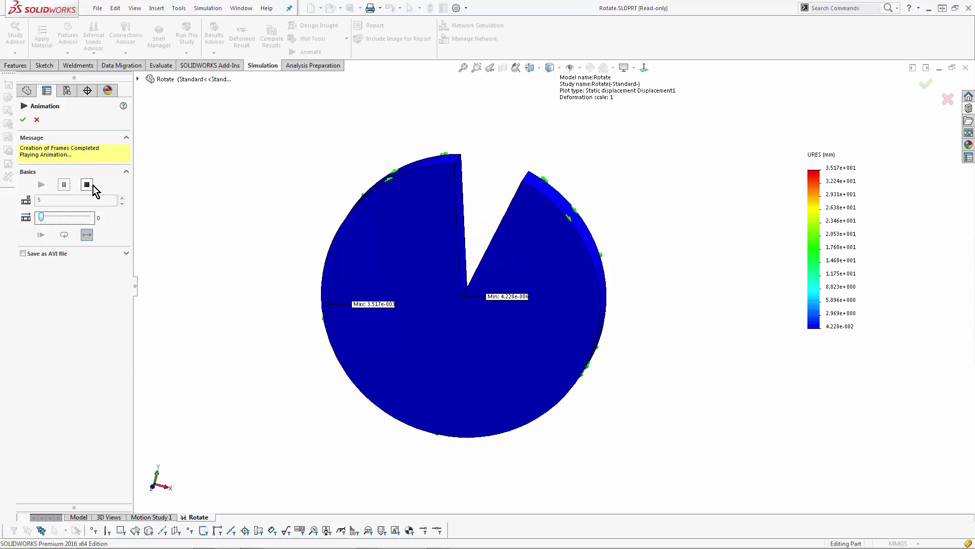
{"action": "left_click", "coordinate": [87, 185]}
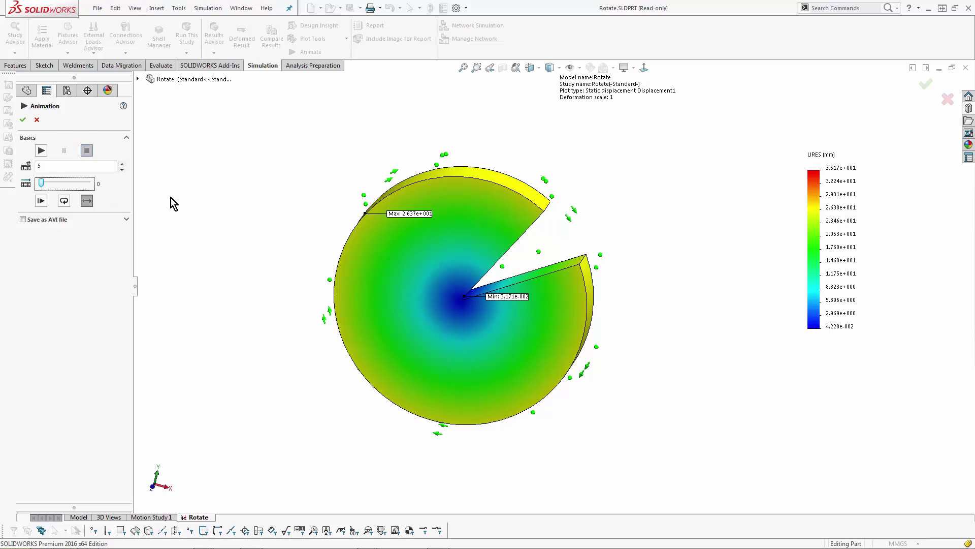
{"action": "left_click", "coordinate": [36, 120]}
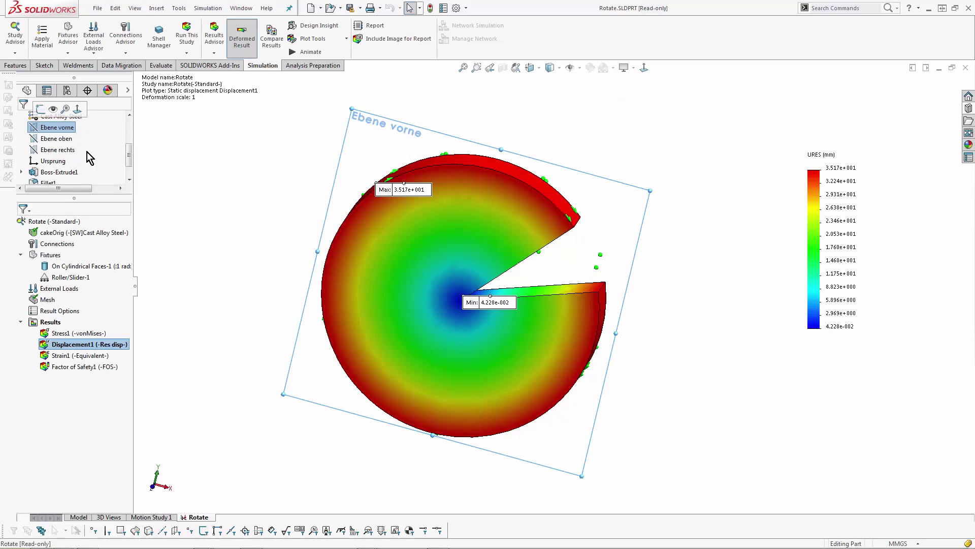
Turn off large displacement in the Rotate study's properties.
{"action": "right_click", "coordinate": [58, 219]}
{"action": "left_click", "coordinate": [135, 356]}
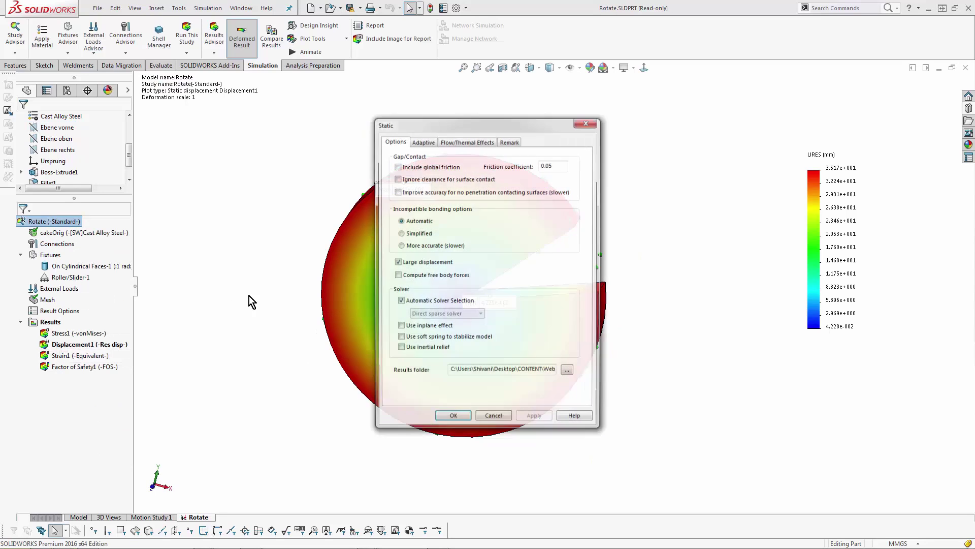
{"action": "left_click", "coordinate": [396, 262]}
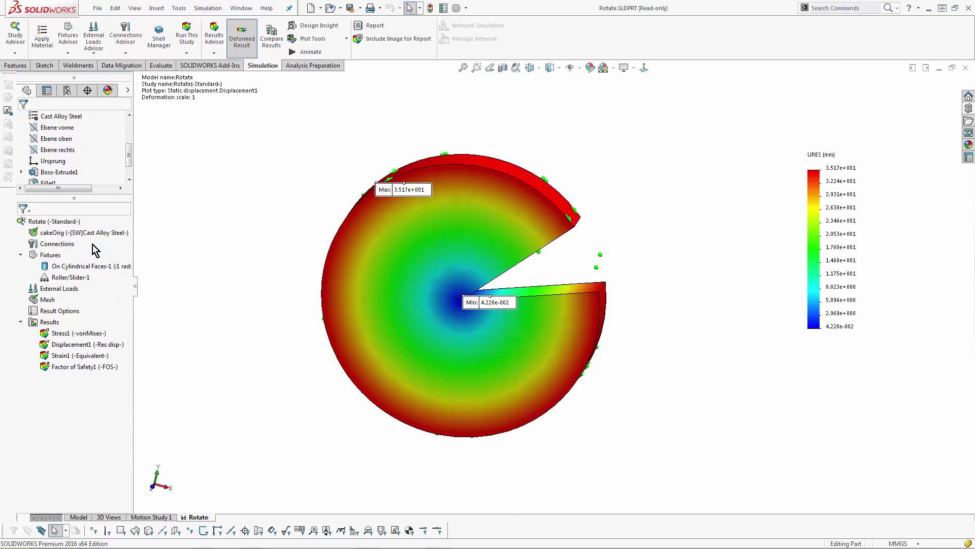
Run the Rotate study, then restart the failed solve with large displacement on.
{"action": "right_click", "coordinate": [66, 222]}
{"action": "left_click", "coordinate": [86, 232]}
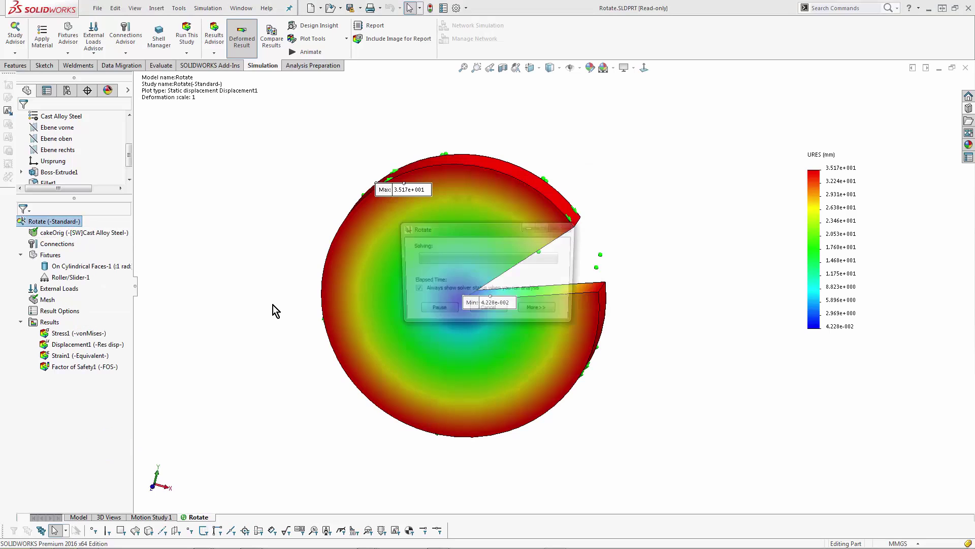
{"action": "left_click_drag", "start_coordinate": [471, 224], "coordinate": [405, 157]}
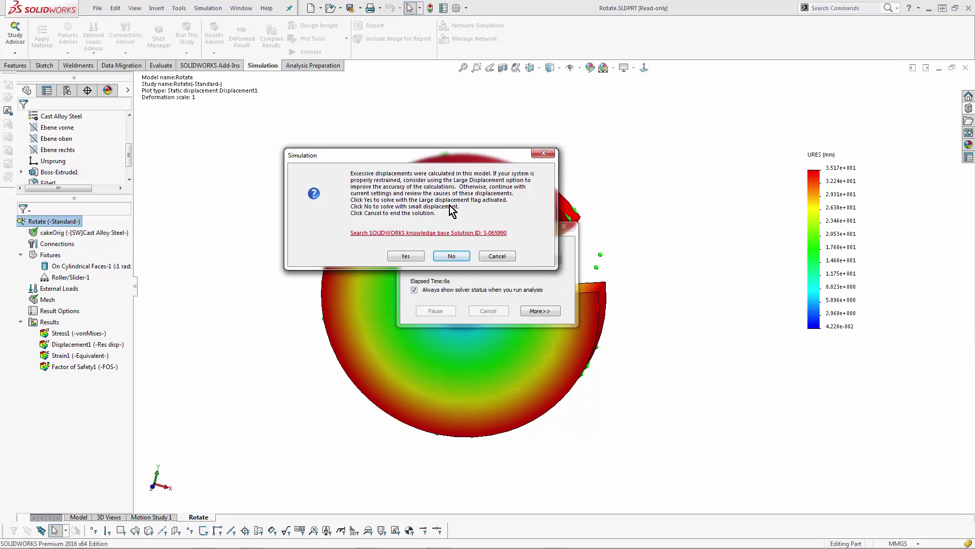
{"action": "left_click", "coordinate": [411, 258]}
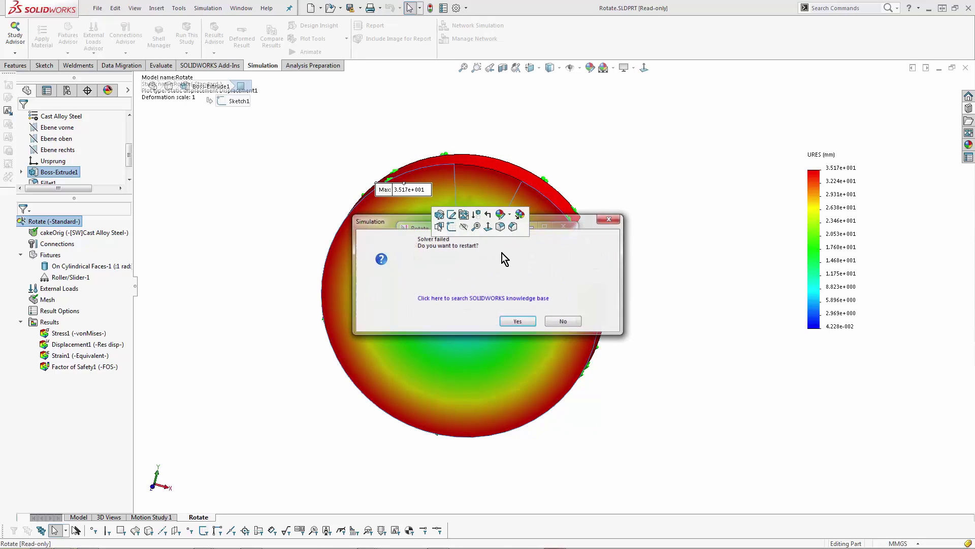
{"action": "left_click", "coordinate": [520, 325]}
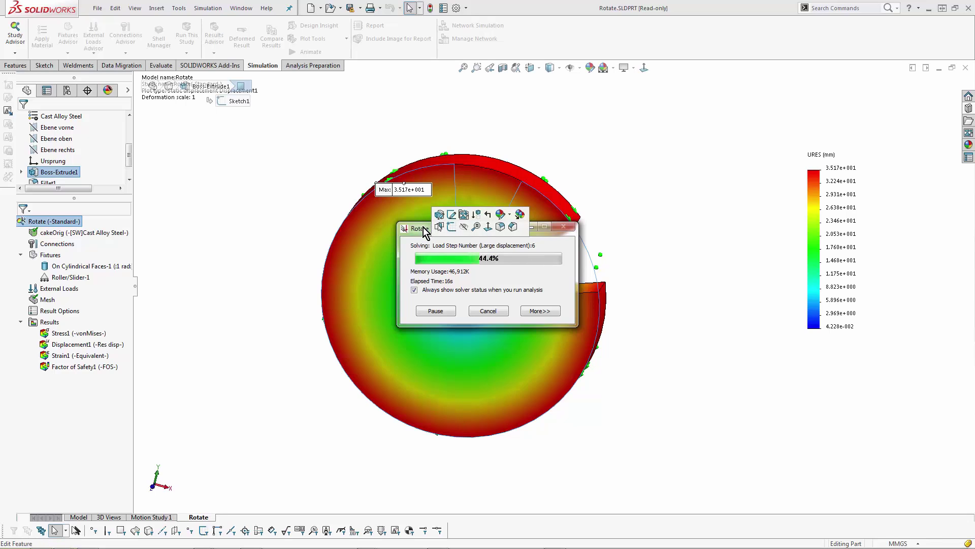
{"action": "left_click_drag", "start_coordinate": [427, 229], "coordinate": [641, 289]}
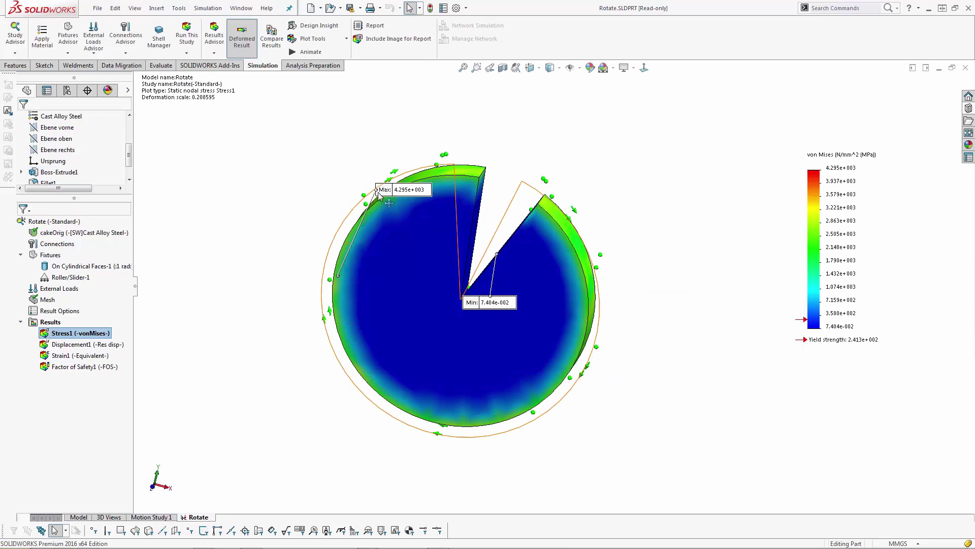
Move the Max/Min labels off the model on the stress and Displacement1 plots.
{"action": "left_click_drag", "start_coordinate": [401, 189], "coordinate": [273, 211]}
{"action": "left_click_drag", "start_coordinate": [513, 309], "coordinate": [666, 202]}
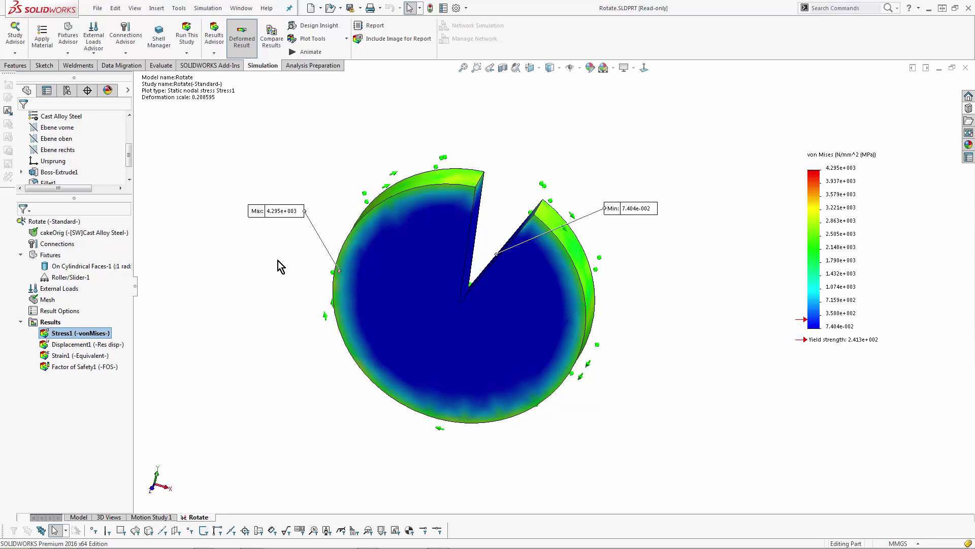
{"action": "double_click", "coordinate": [90, 344]}
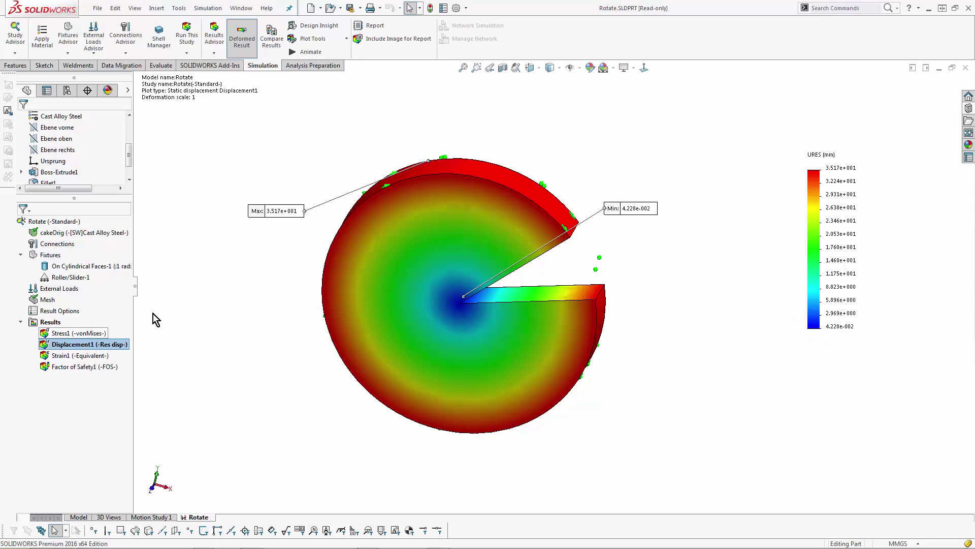
{"action": "left_click_drag", "start_coordinate": [260, 211], "coordinate": [262, 146]}
{"action": "left_click_drag", "start_coordinate": [655, 210], "coordinate": [662, 257]}
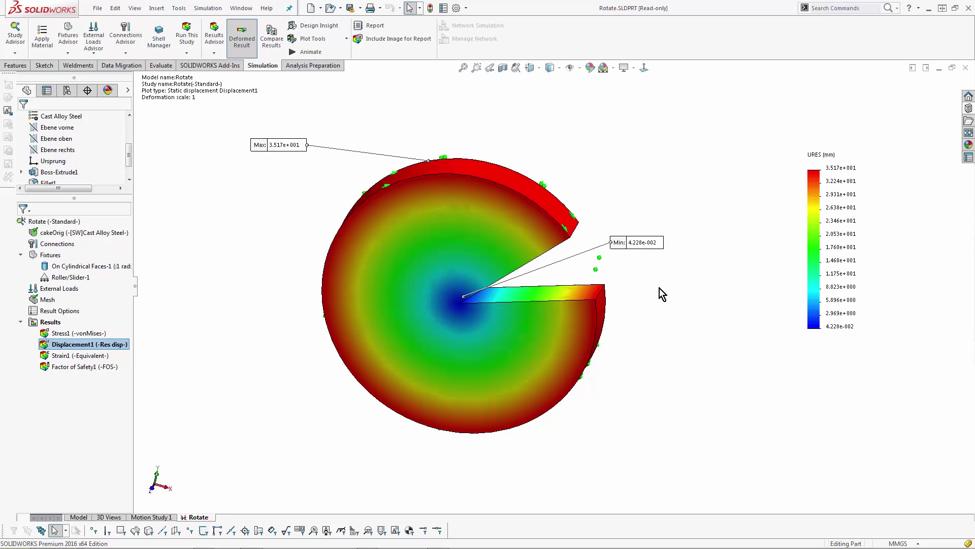
{"action": "middle_click_drag", "start_coordinate": [659, 288], "coordinate": [655, 282]}
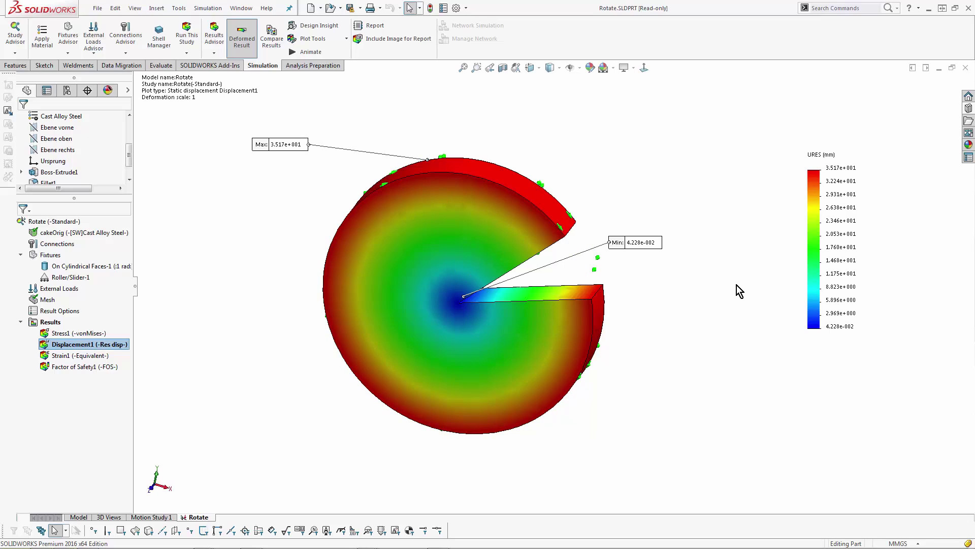
{"action": "middle_click_drag", "start_coordinate": [734, 271], "coordinate": [721, 235]}
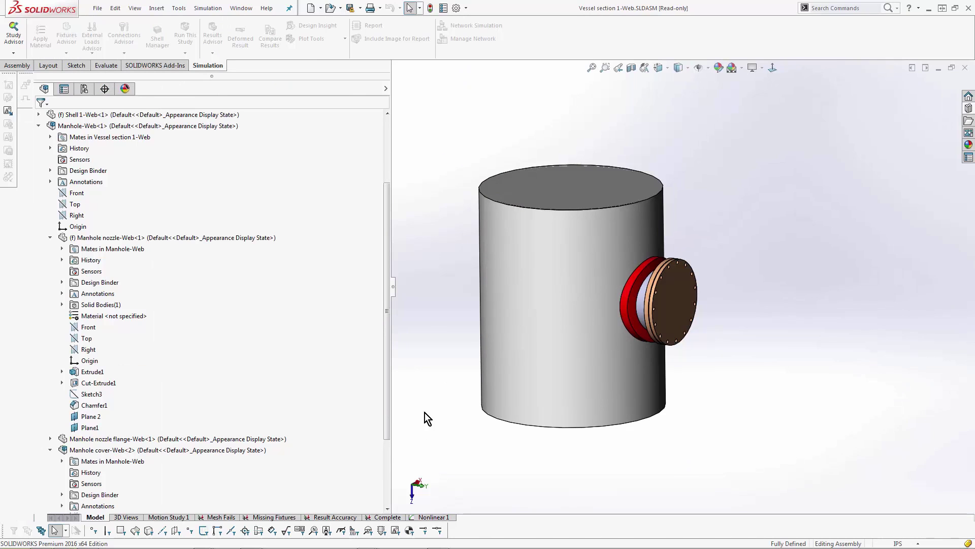
Open Nonlinear 1's study properties and show its Advanced Options.
{"action": "left_click", "coordinate": [442, 517]}
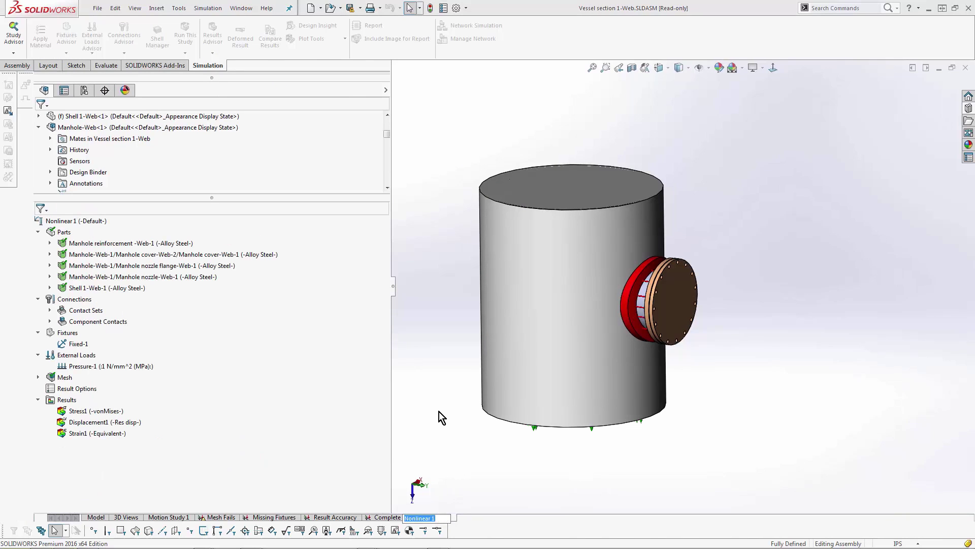
{"action": "right_click", "coordinate": [106, 221]}
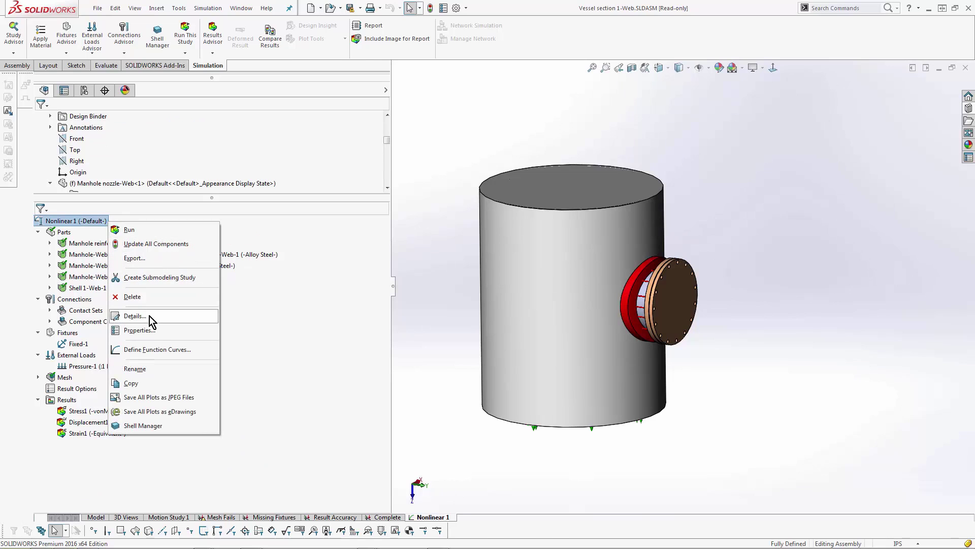
{"action": "left_click", "coordinate": [157, 330]}
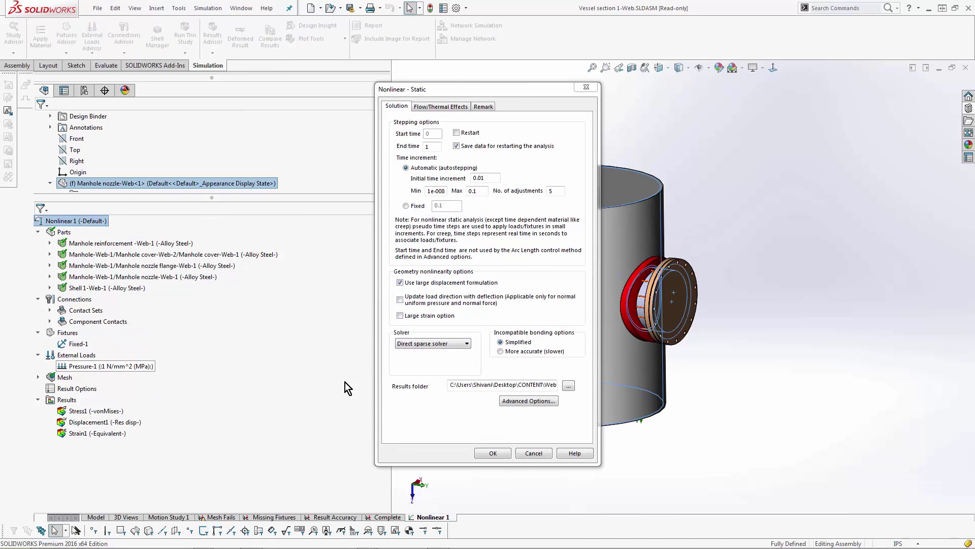
{"action": "left_click", "coordinate": [541, 401]}
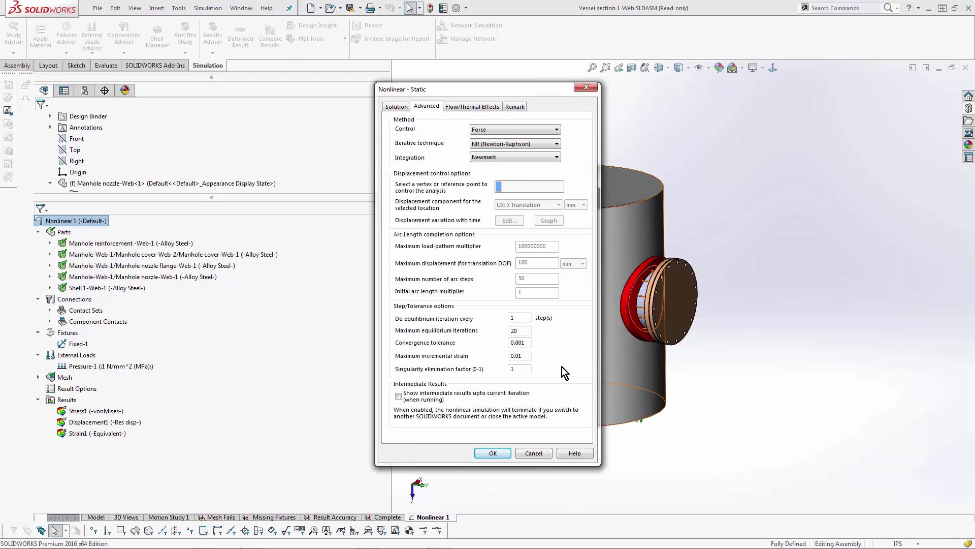
Select the 0.001 convergence tolerance and move on to the singularity elimination factor.
{"action": "left_click_drag", "start_coordinate": [523, 343], "coordinate": [494, 340]}
{"action": "left_click", "coordinate": [527, 343]}
{"action": "double_click", "coordinate": [527, 344]}
{"action": "key", "text": "Tab"}
{"action": "key", "text": "Tab"}
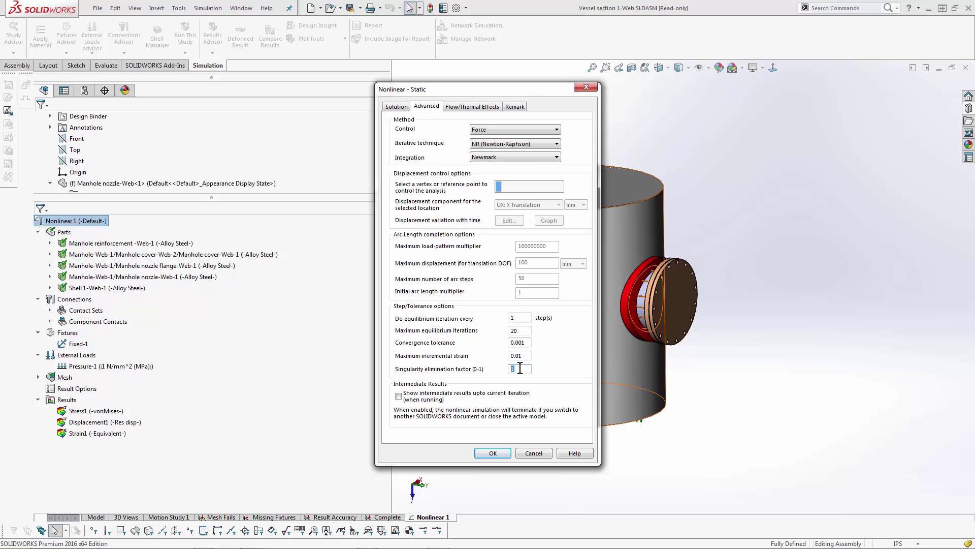
Close the study dialog and switch Manhole reinforcement's Alloy Steel model type to Plasticity - Tresca.
{"action": "left_click", "coordinate": [529, 453]}
{"action": "right_click", "coordinate": [127, 243]}
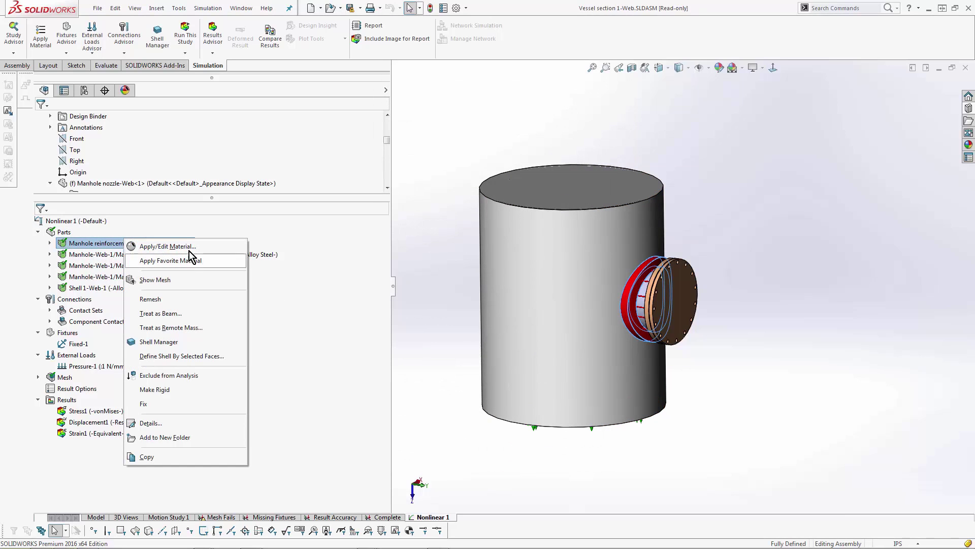
{"action": "left_click", "coordinate": [191, 247]}
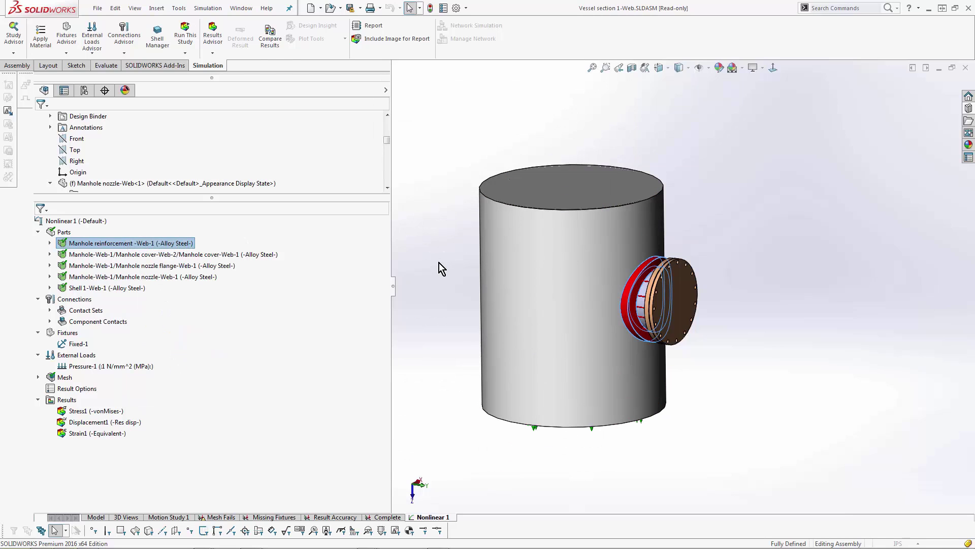
{"action": "left_click", "coordinate": [233, 68]}
{"action": "left_click", "coordinate": [234, 74]}
{"action": "left_click", "coordinate": [234, 71]}
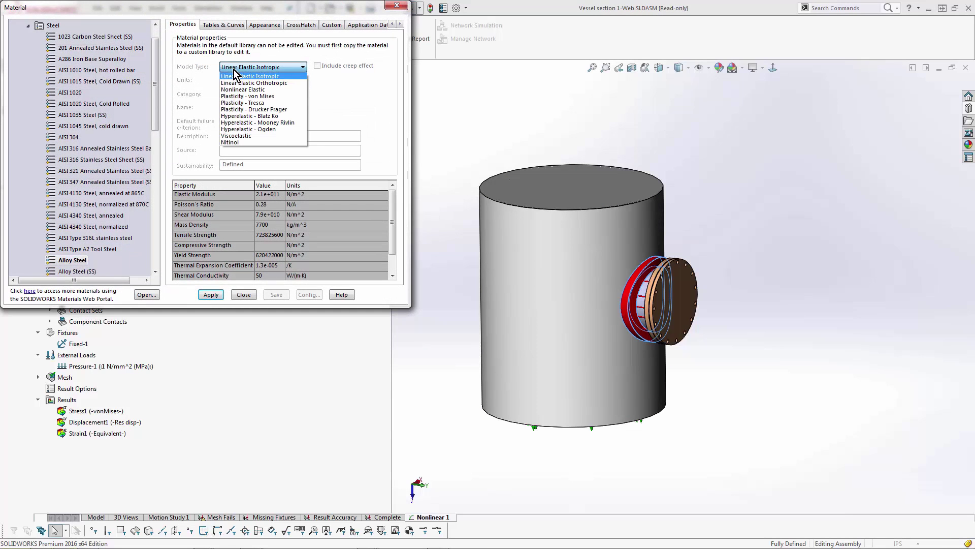
{"action": "left_click", "coordinate": [244, 105]}
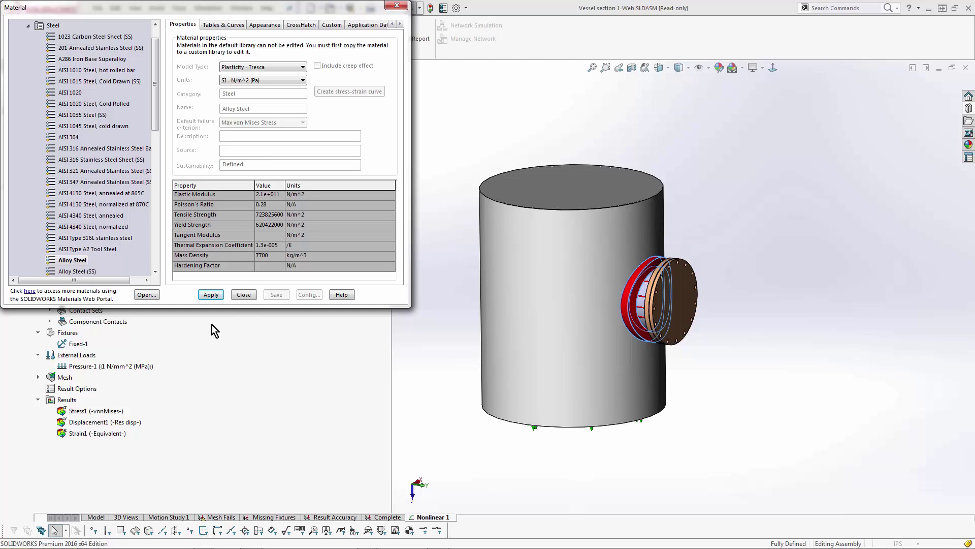
Close the material editor and give Nonlinear 1 increments of 0.001 initial and 0.01 maximum.
{"action": "left_click", "coordinate": [243, 295]}
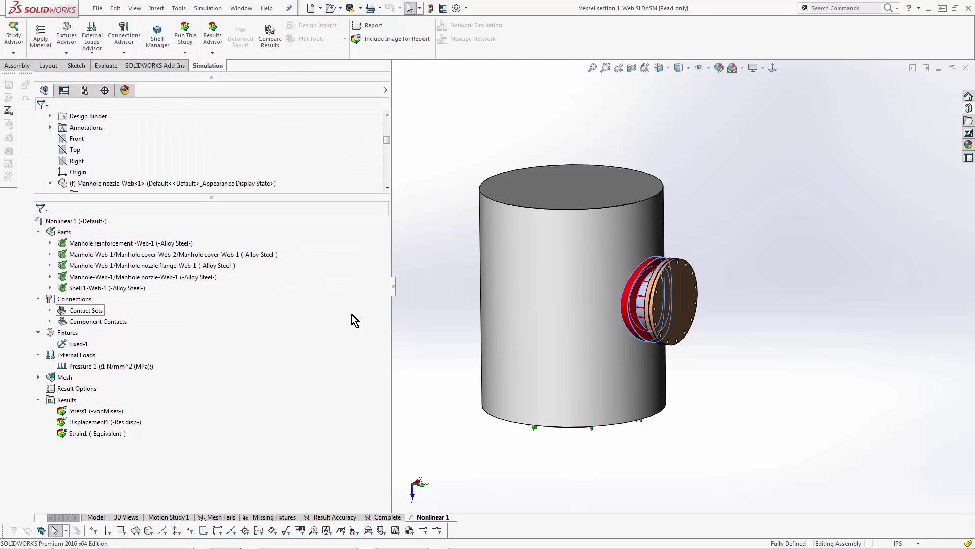
{"action": "middle_click_drag", "start_coordinate": [401, 292], "coordinate": [437, 264]}
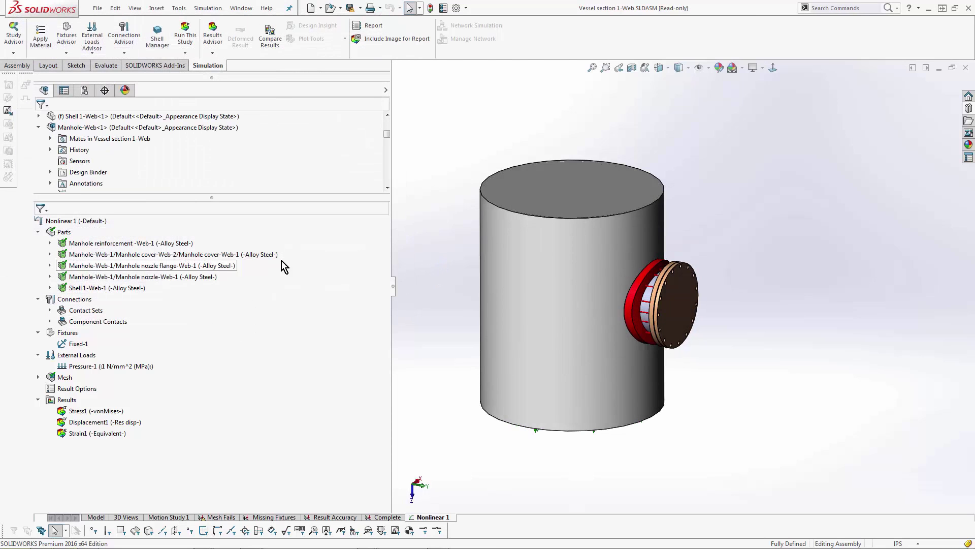
{"action": "right_click", "coordinate": [102, 224]}
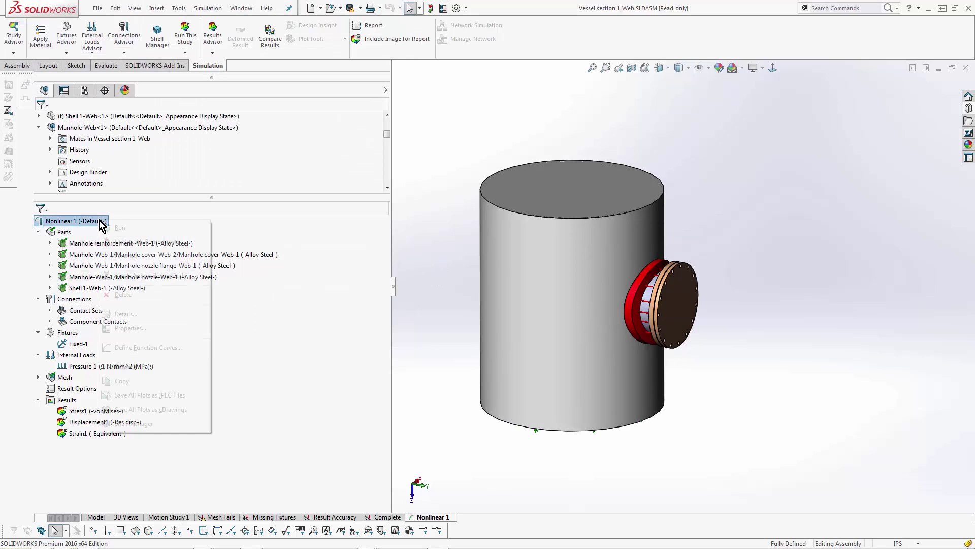
{"action": "left_click", "coordinate": [170, 330]}
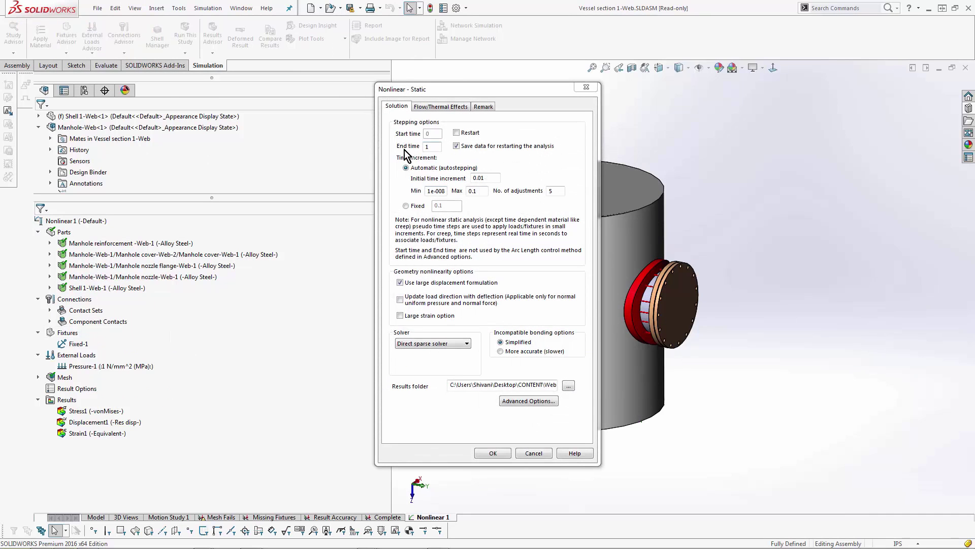
{"action": "left_click", "coordinate": [481, 177]}
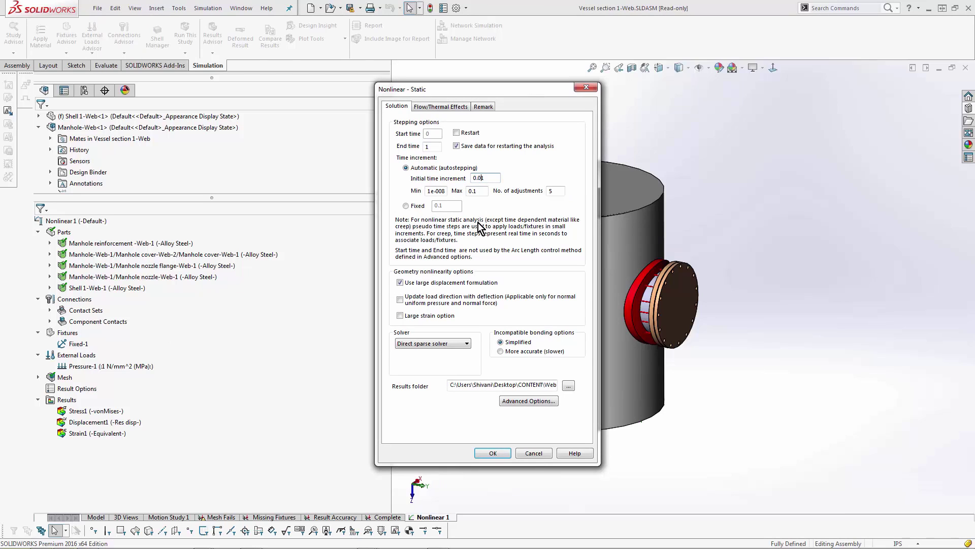
{"action": "type", "text": "0"}
{"action": "double_click", "coordinate": [473, 191]}
{"action": "left_click", "coordinate": [473, 191]}
{"action": "type", "text": "0"}
{"action": "key", "text": "Tab"}
{"action": "left_click", "coordinate": [493, 453]}
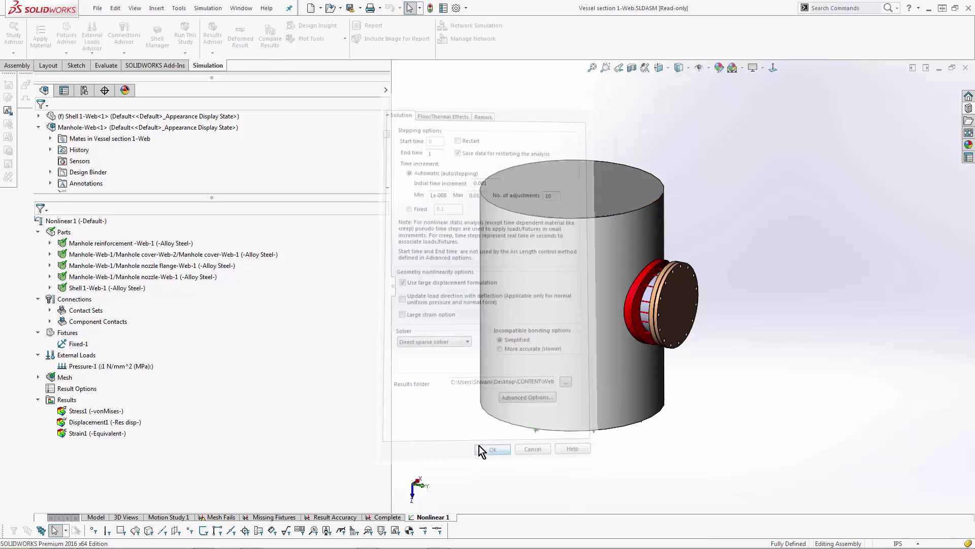
Drag mesh Control-1's density to Fine, giving about 0.955 in elements on the manhole flange.
{"action": "left_click", "coordinate": [37, 377]}
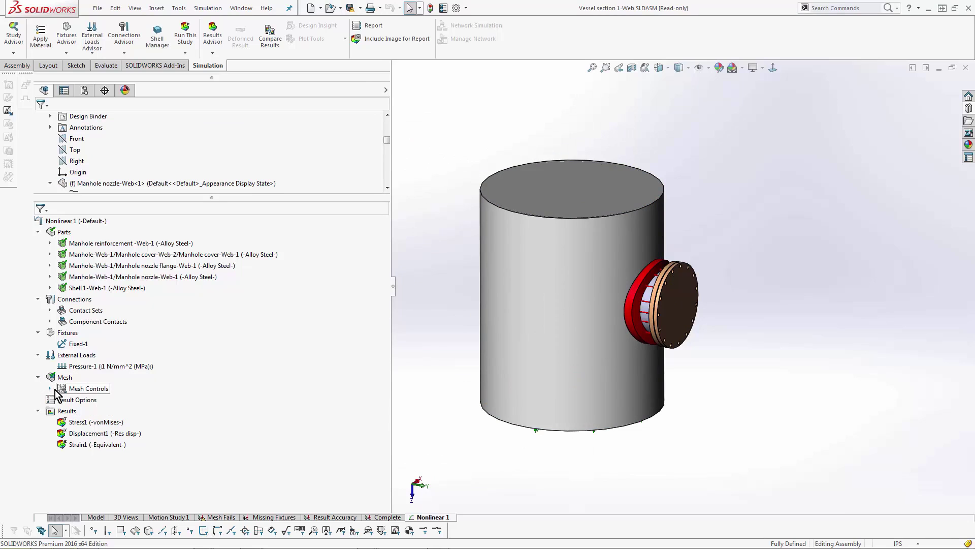
{"action": "left_click", "coordinate": [49, 388]}
{"action": "right_click", "coordinate": [95, 401]}
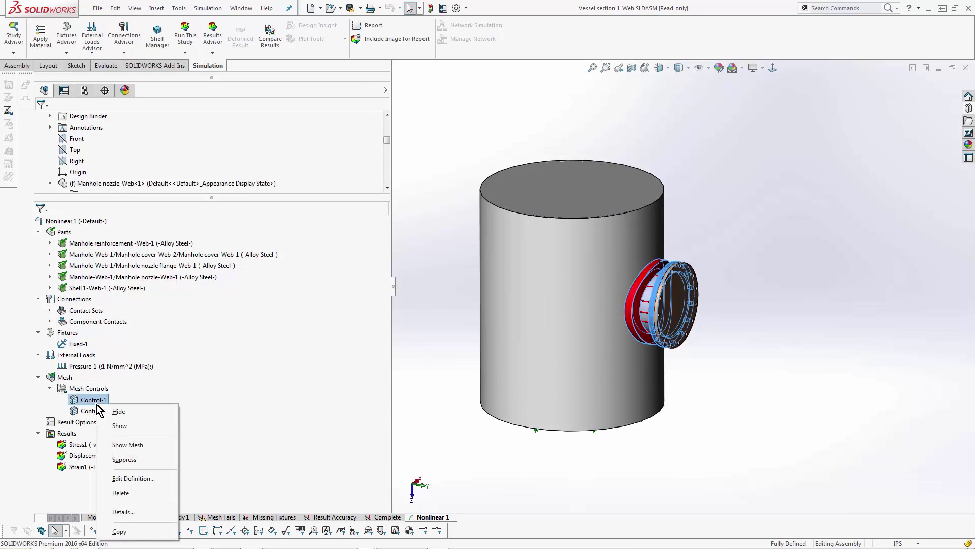
{"action": "left_click", "coordinate": [161, 477]}
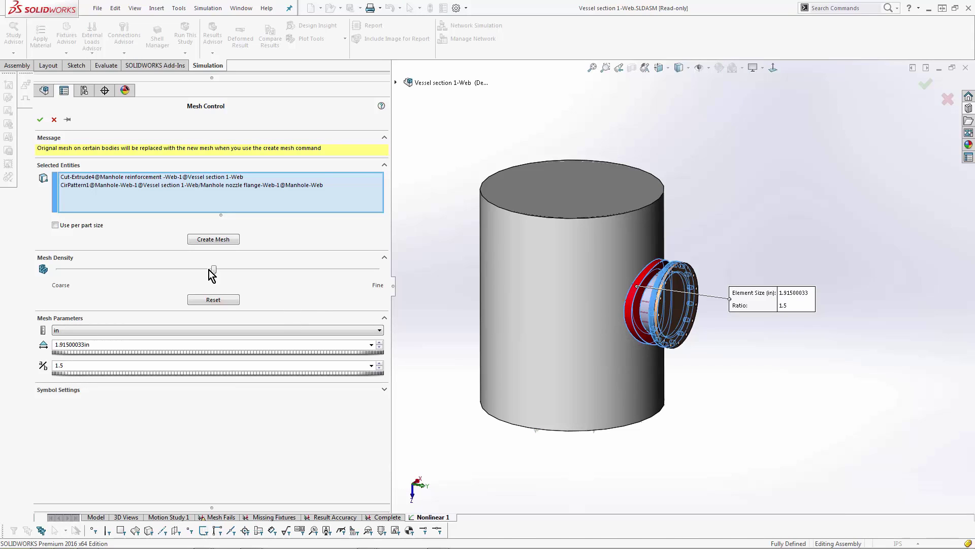
{"action": "left_click_drag", "start_coordinate": [214, 270], "coordinate": [434, 258]}
{"action": "left_click", "coordinate": [55, 121]}
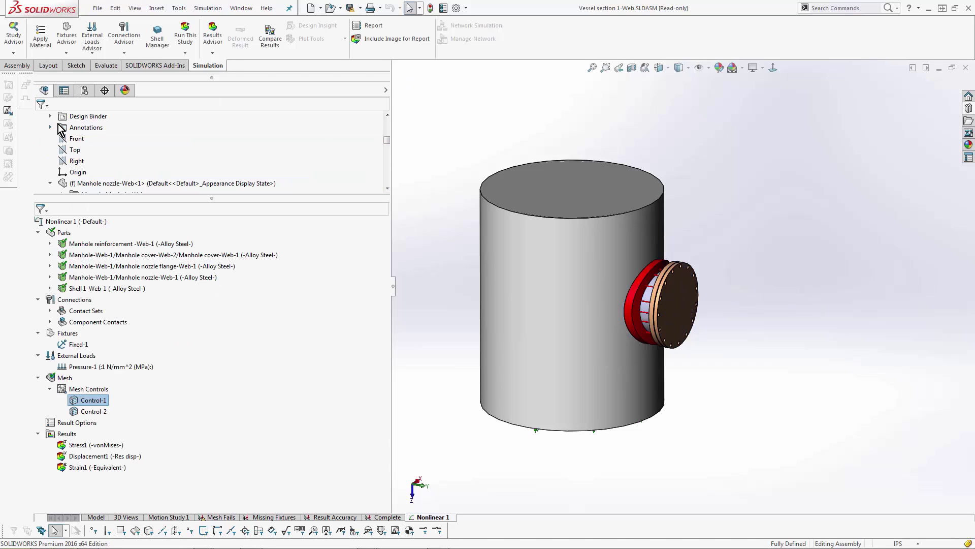
{"action": "left_click", "coordinate": [443, 303]}
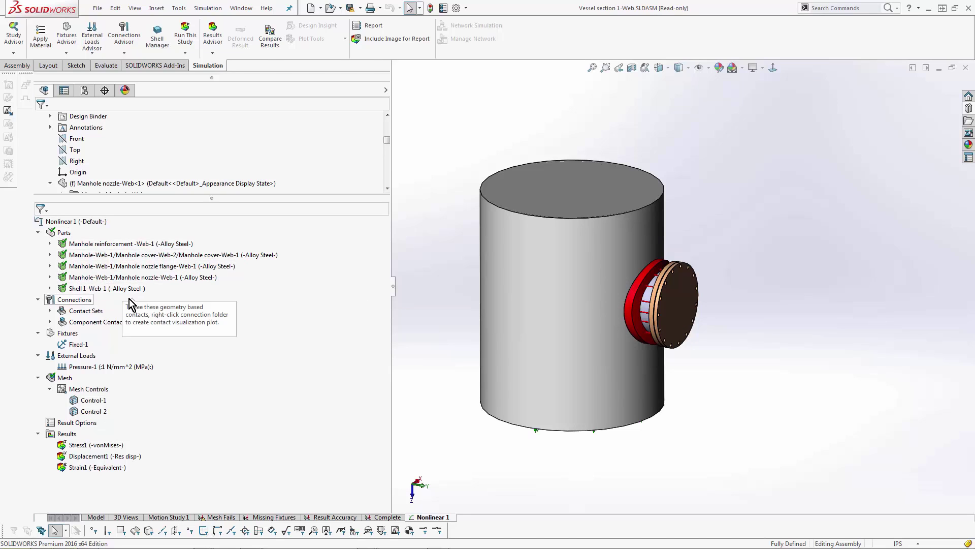
{"action": "right_click", "coordinate": [153, 247]}
{"action": "key", "text": "Escape"}
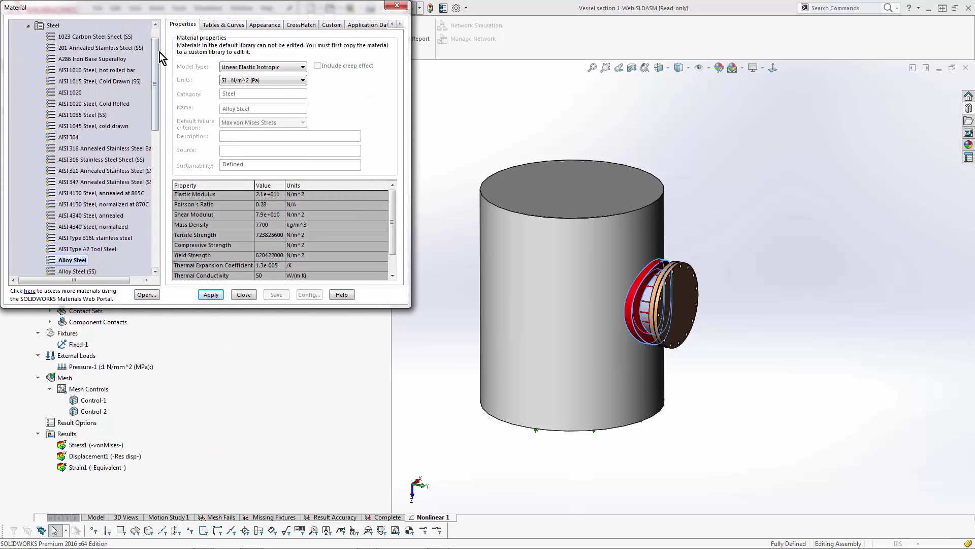
{"action": "left_click_drag", "start_coordinate": [157, 50], "coordinate": [152, 124]}
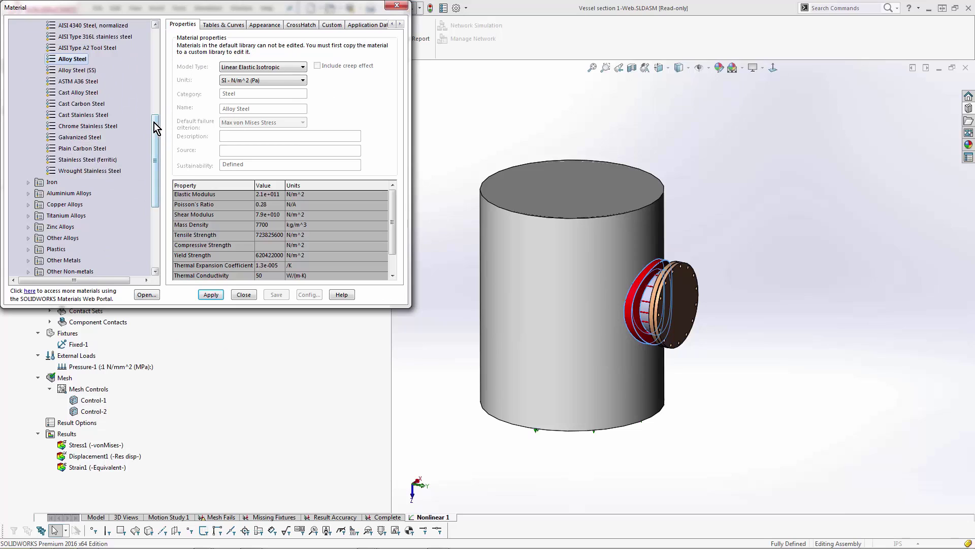
{"action": "left_click_drag", "start_coordinate": [156, 128], "coordinate": [151, 184]}
{"action": "left_click", "coordinate": [29, 162]}
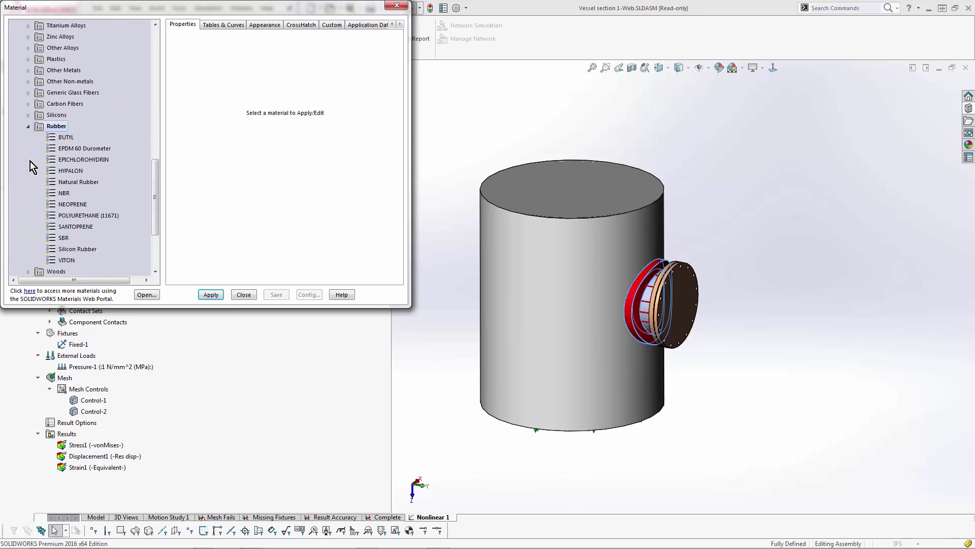
{"action": "left_click", "coordinate": [78, 181]}
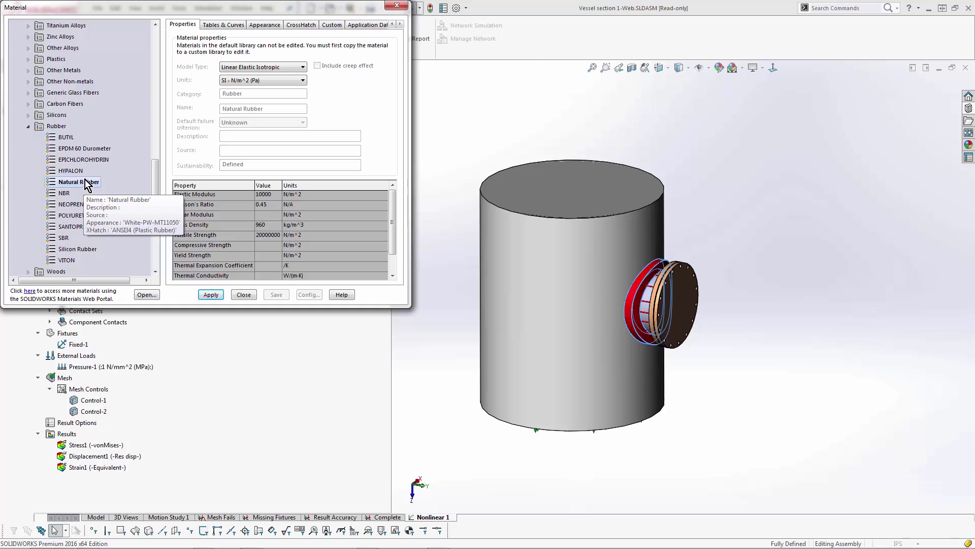
{"action": "left_click_drag", "start_coordinate": [179, 13], "coordinate": [212, 68]}
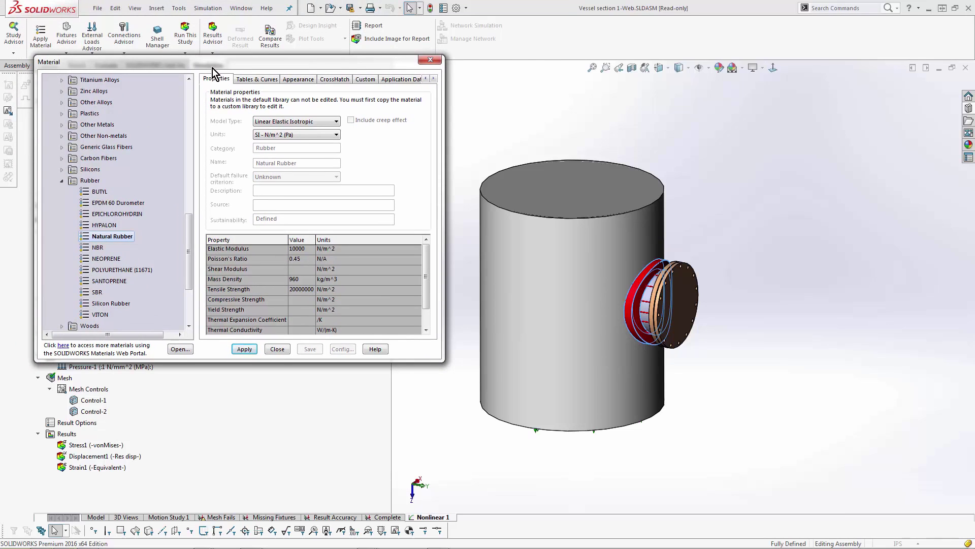
{"action": "left_click", "coordinate": [274, 348]}
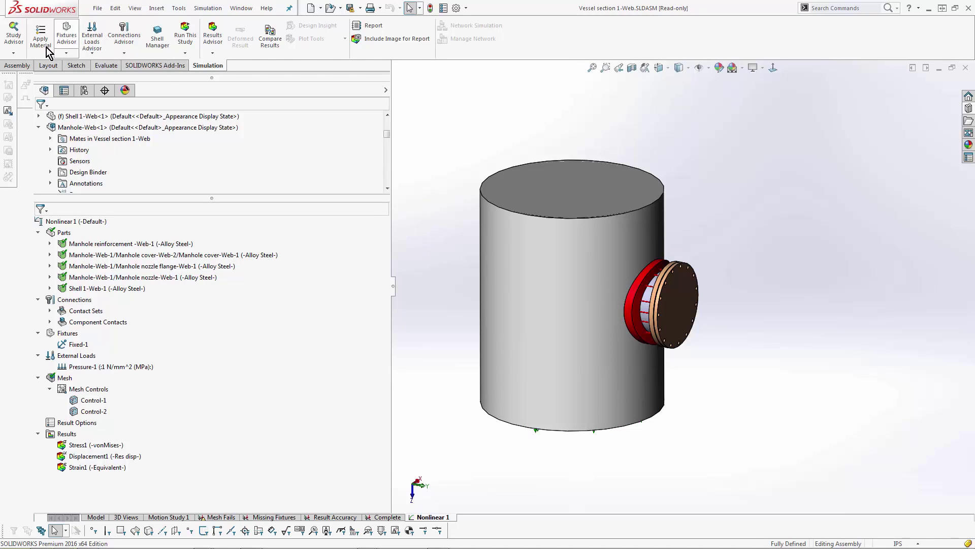
Create a new Dynamic nonlinear study, Nonlinear 2.
{"action": "left_click", "coordinate": [14, 52]}
{"action": "left_click", "coordinate": [28, 77]}
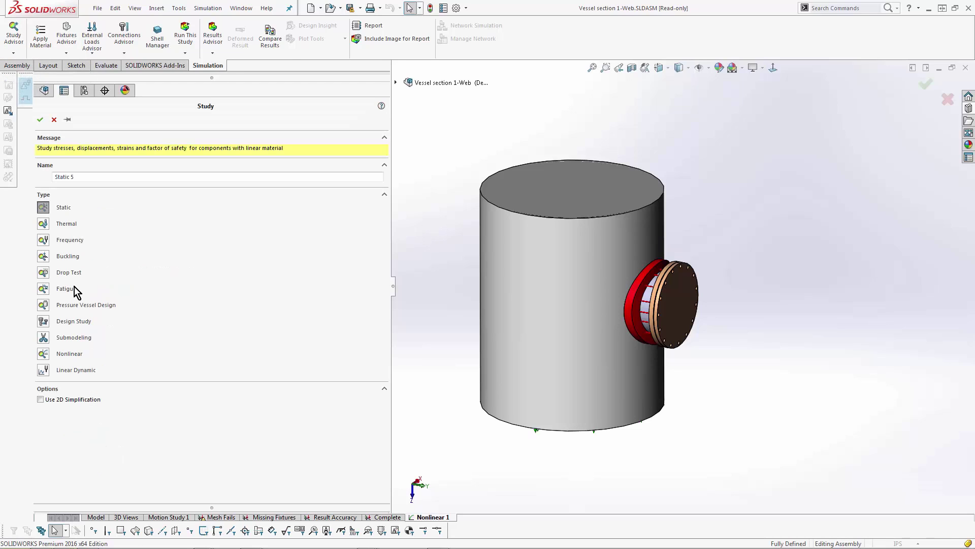
{"action": "left_click", "coordinate": [46, 356]}
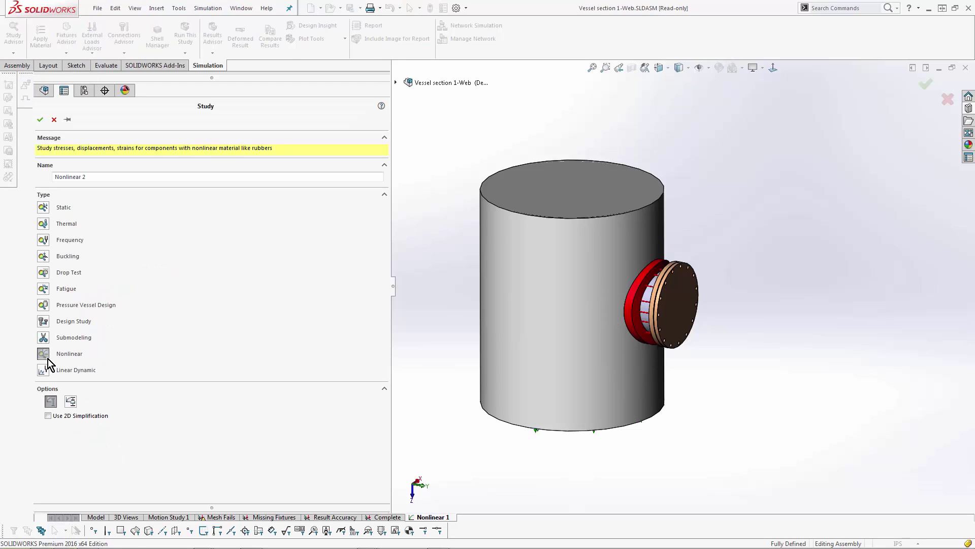
{"action": "left_click", "coordinate": [71, 402]}
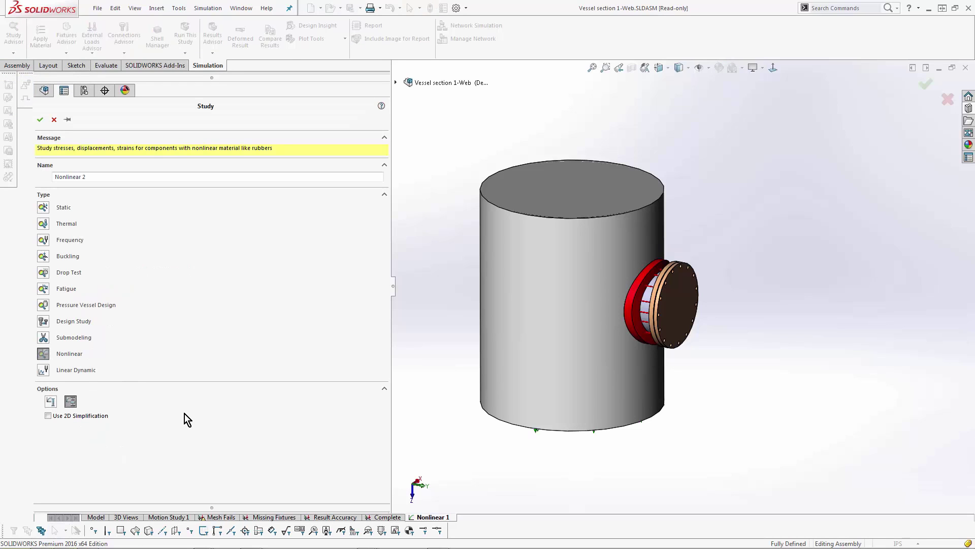
{"action": "left_click", "coordinate": [40, 120]}
Review the study's Rayleigh damping values and cancel without changes.
{"action": "right_click", "coordinate": [93, 311]}
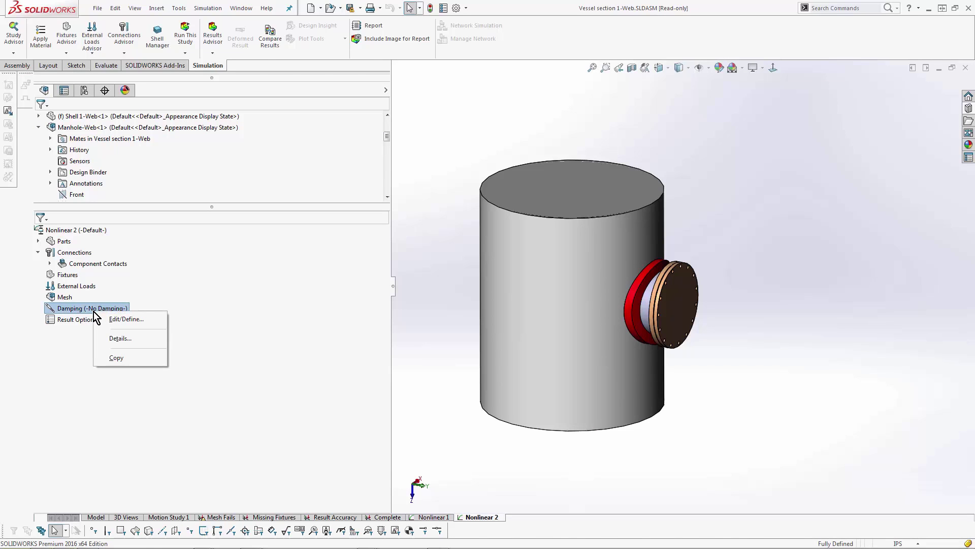
{"action": "left_click", "coordinate": [106, 318]}
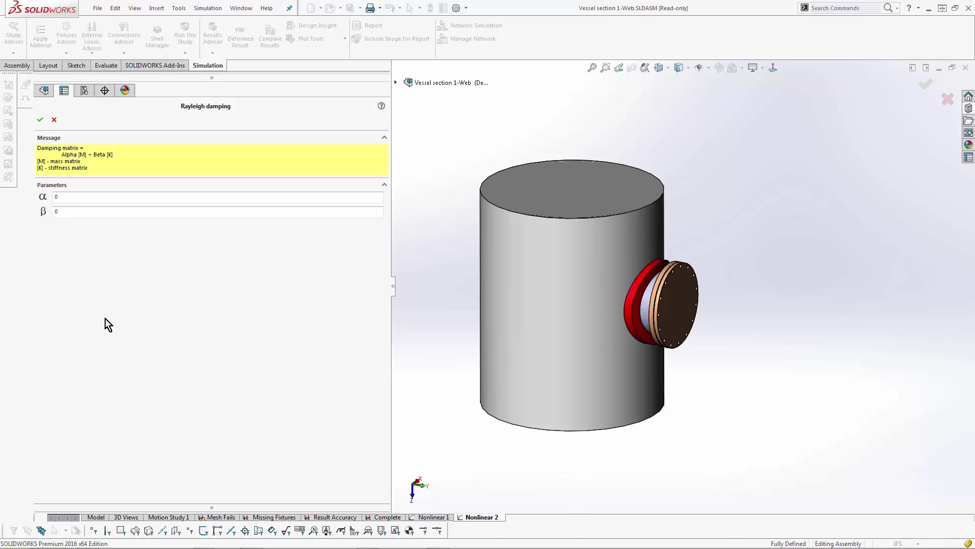
{"action": "left_click", "coordinate": [54, 121]}
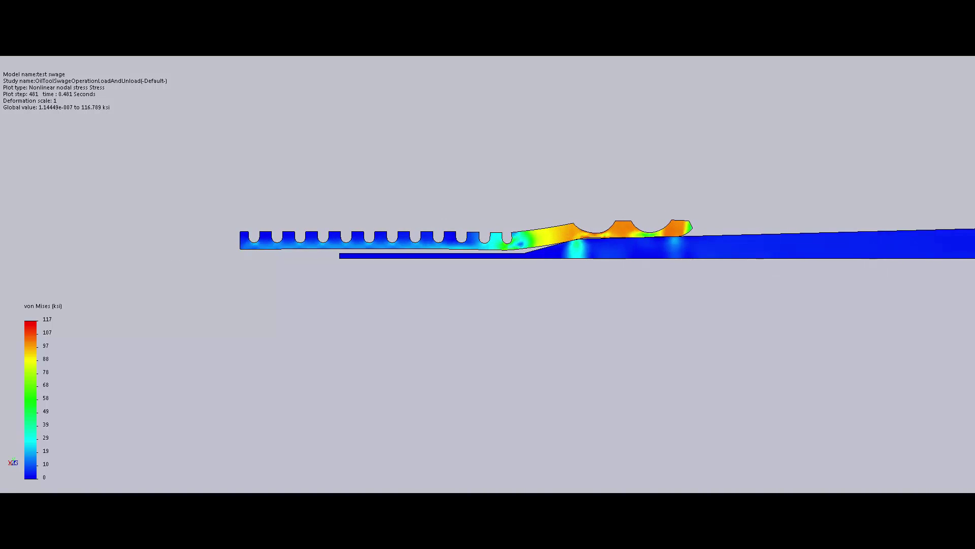
Leave full-screen playback and close the swage animation player.
{"action": "key", "text": "Escape"}
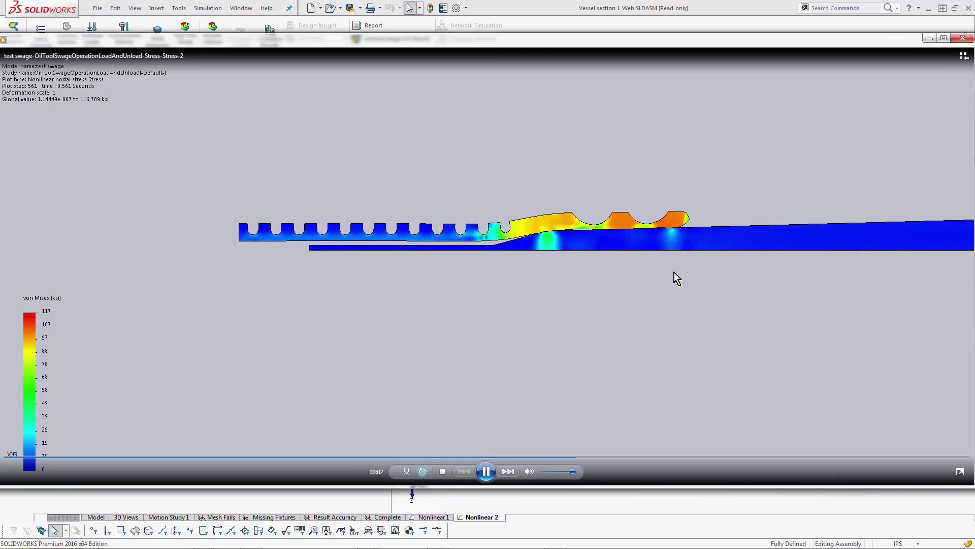
{"action": "left_click", "coordinate": [962, 39]}
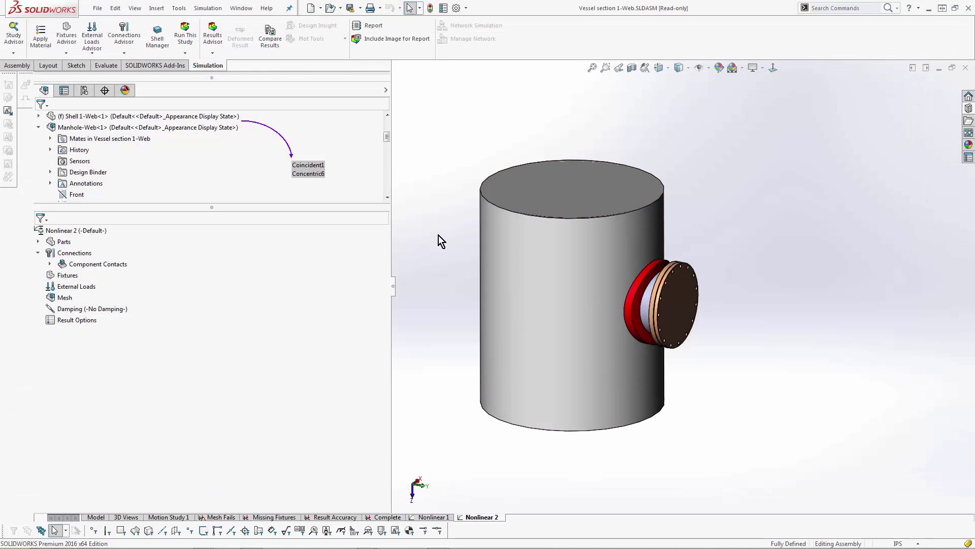
Create a Nonlinear 3 study with 2D simplification, axi-symmetric on the Front plane.
{"action": "left_click", "coordinate": [13, 53]}
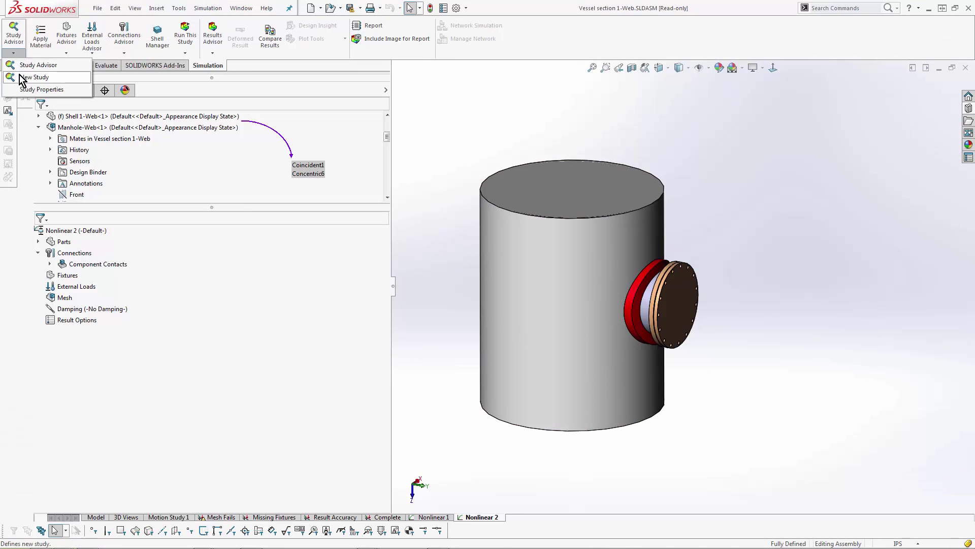
{"action": "left_click", "coordinate": [22, 78]}
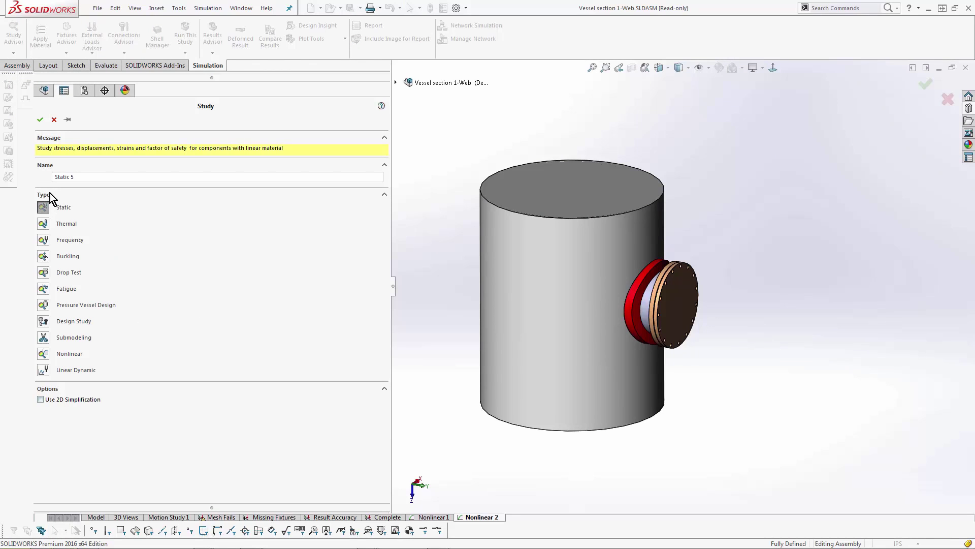
{"action": "left_click", "coordinate": [44, 358]}
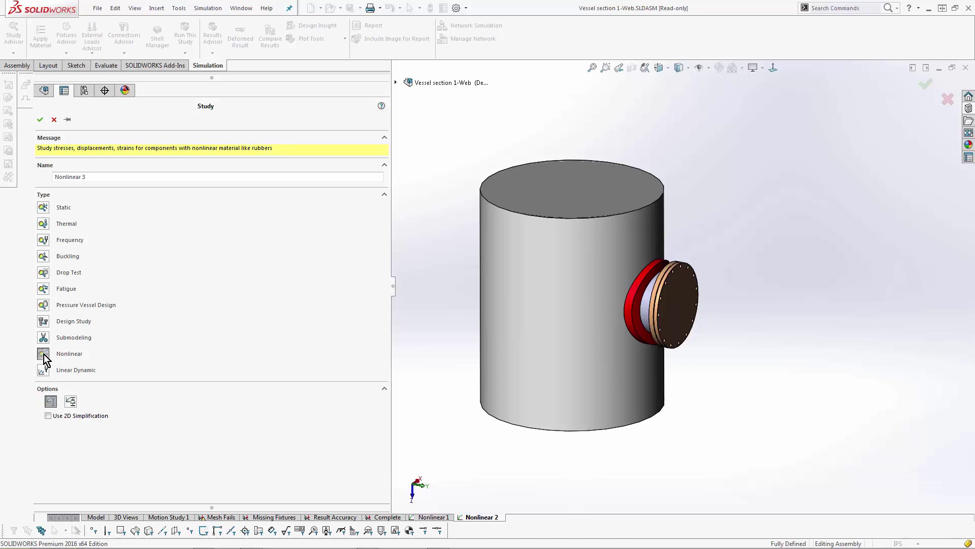
{"action": "left_click", "coordinate": [68, 416]}
{"action": "left_click", "coordinate": [41, 119]}
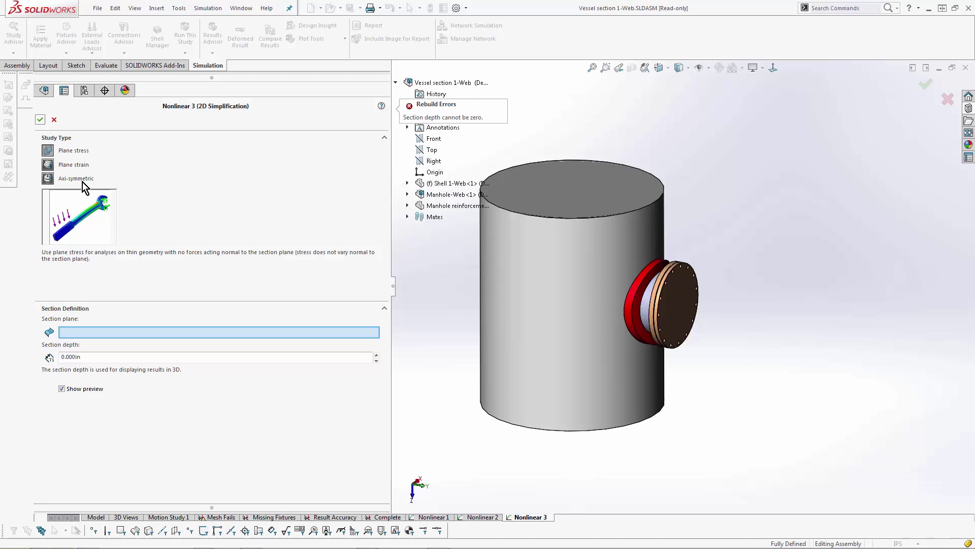
{"action": "left_click", "coordinate": [46, 179]}
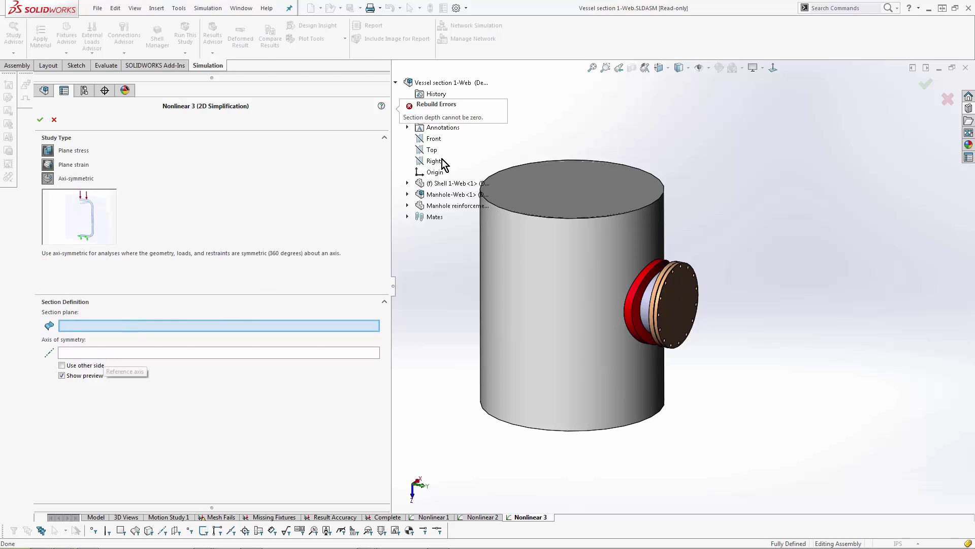
{"action": "left_click", "coordinate": [434, 139]}
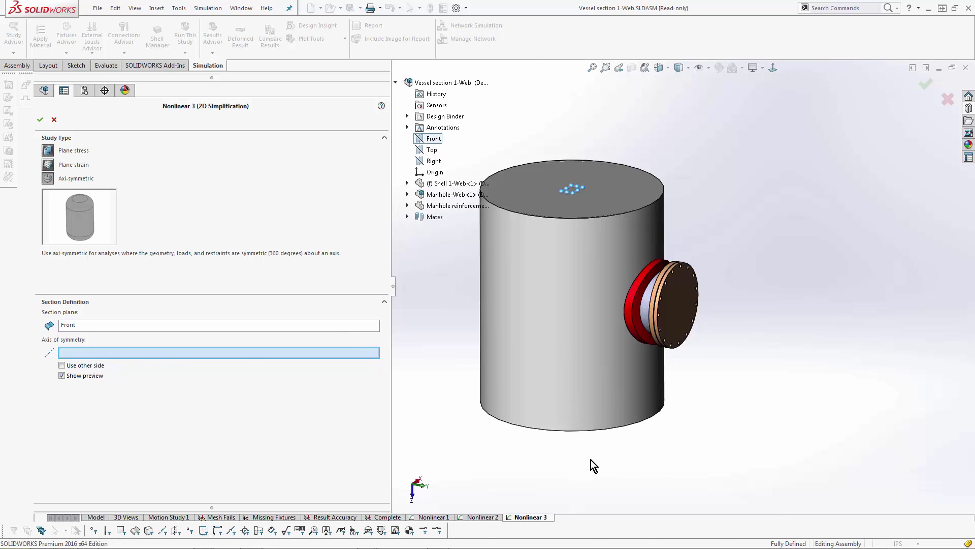
Discard the Nonlinear 3 study and define a reference axis from the shell's cylindrical face.
{"action": "left_click", "coordinate": [54, 119]}
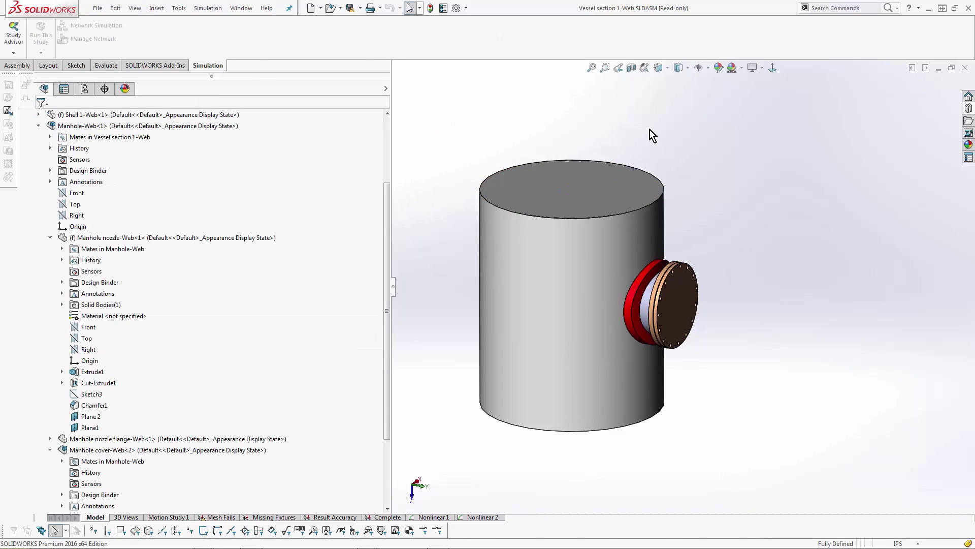
{"action": "left_click", "coordinate": [17, 65]}
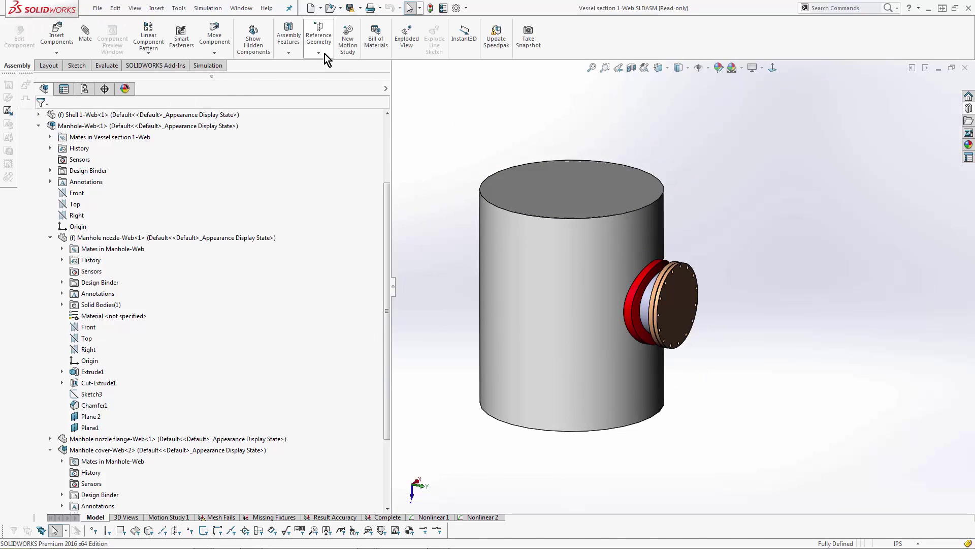
{"action": "left_click", "coordinate": [323, 53]}
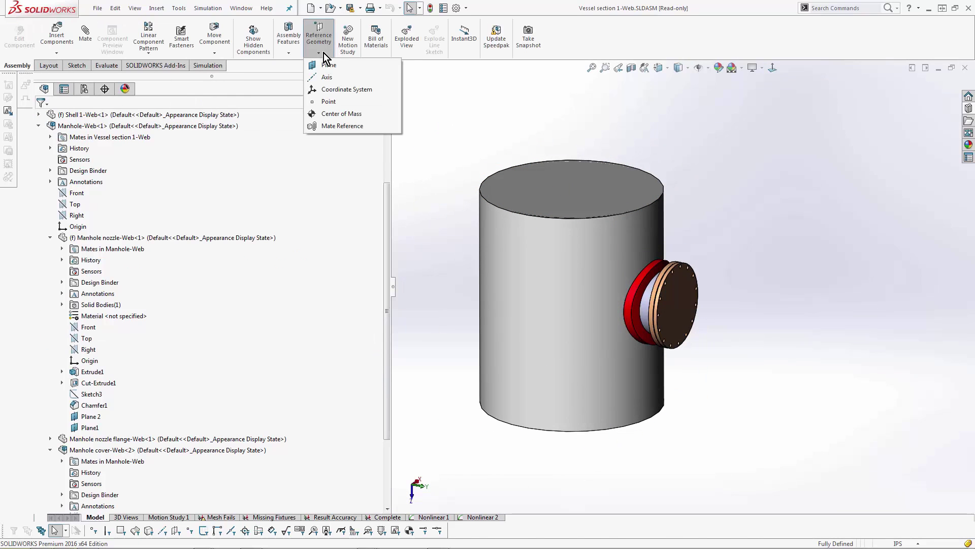
{"action": "left_click", "coordinate": [355, 78]}
{"action": "left_click", "coordinate": [547, 309]}
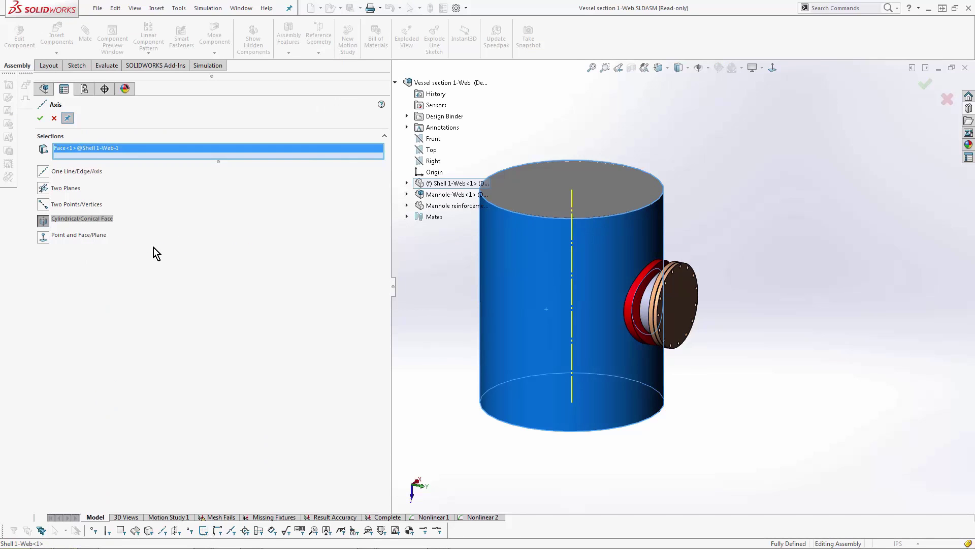